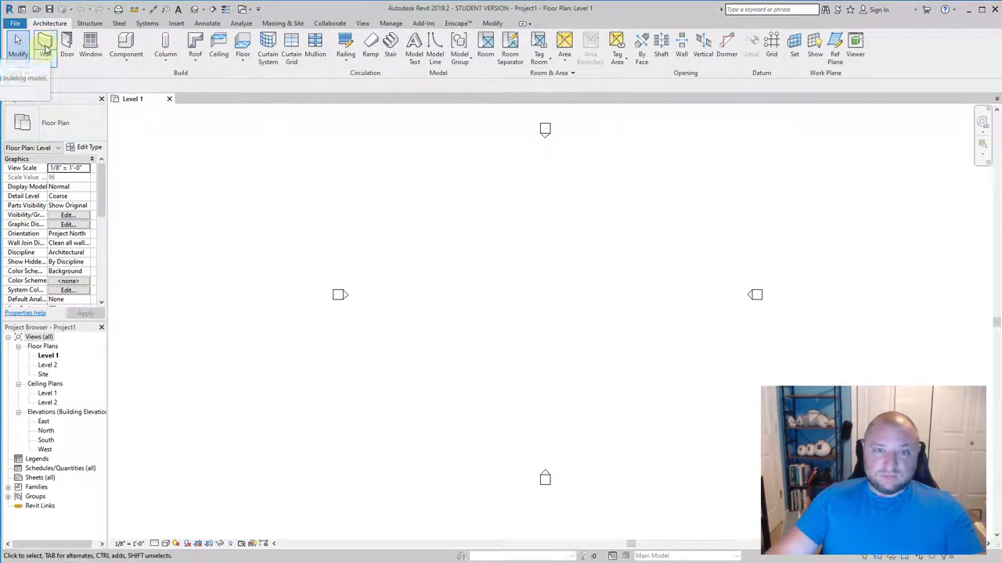
# Start the Wall tool using the Generic - 8" wall type.
pyautogui.click(46, 50)
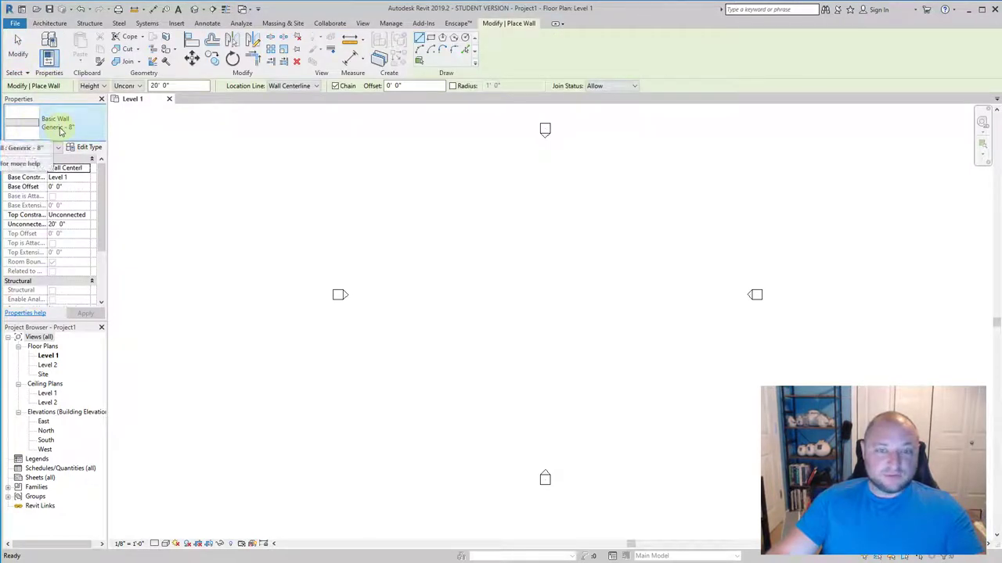
pyautogui.click(60, 131)
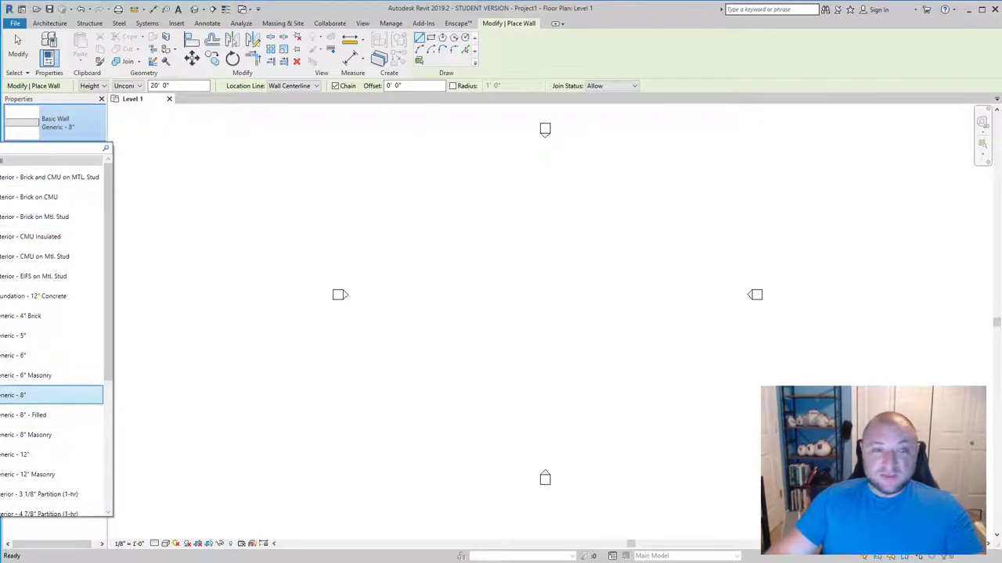
pyautogui.click(52, 397)
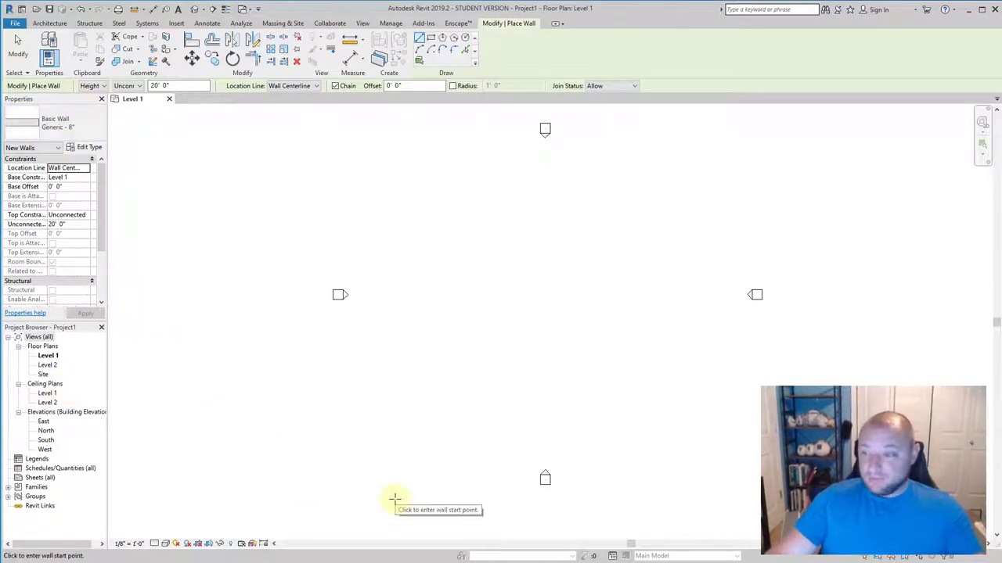
# Chain four 10' walls into a closed square on Level 1, then exit the tool.
pyautogui.click(522, 299)
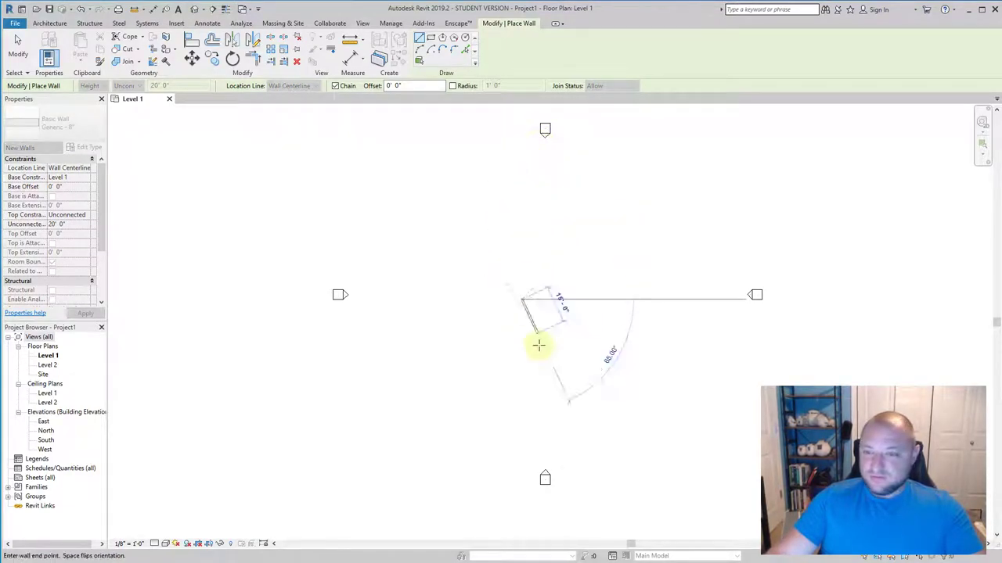
pyautogui.scroll(2, 512, 292)
pyautogui.scroll(2, 521, 284)
pyautogui.scroll(1, 532, 291)
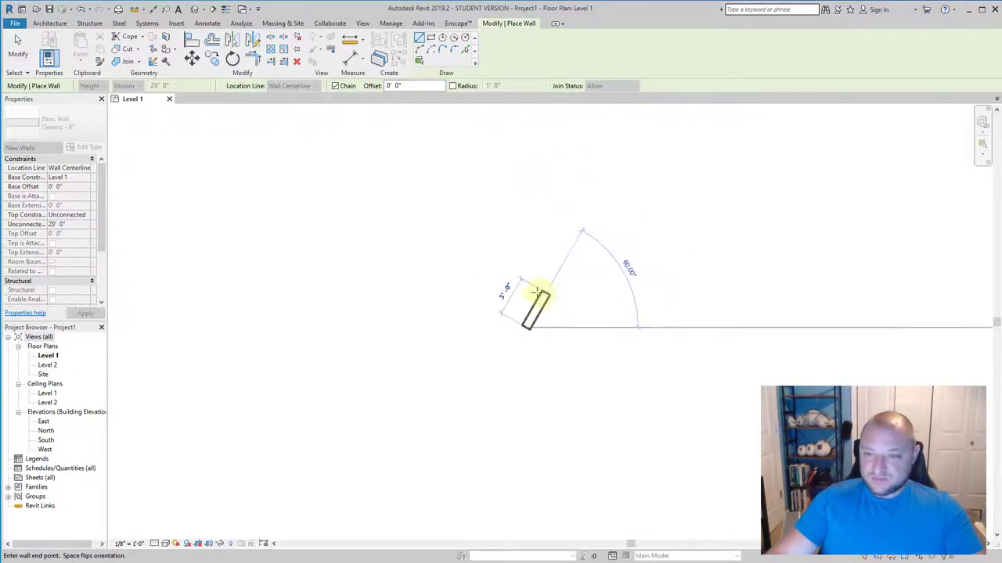
pyautogui.moveTo(474, 305); pyautogui.dragTo(364, 315, button='middle')
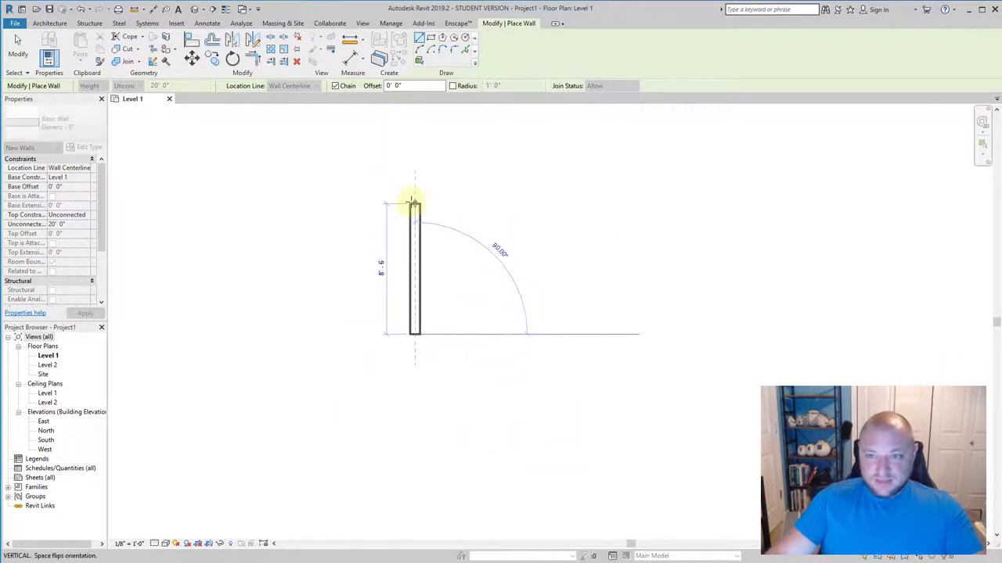
pyautogui.moveTo(413, 205); pyautogui.dragTo(427, 270, button='middle')
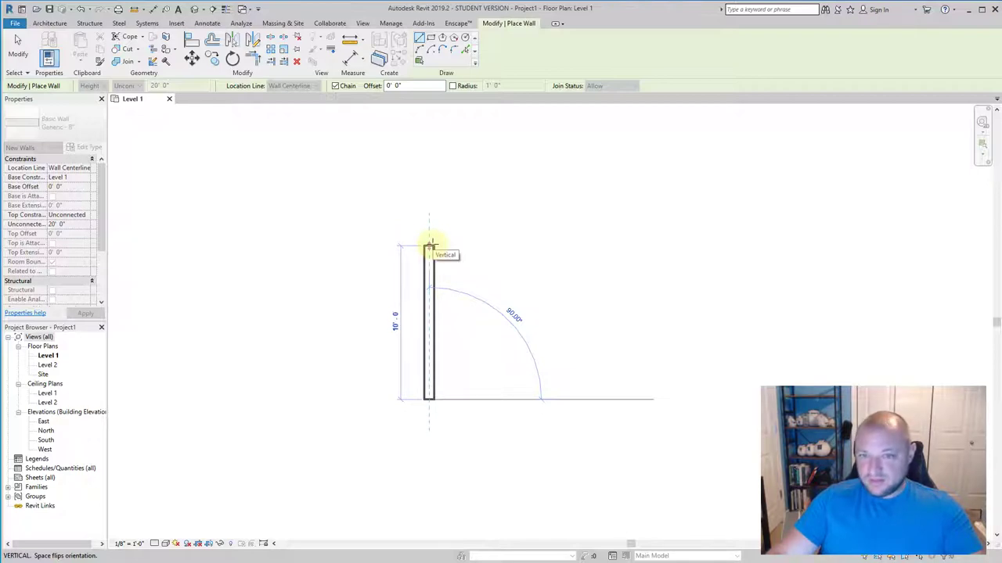
pyautogui.click(429, 246)
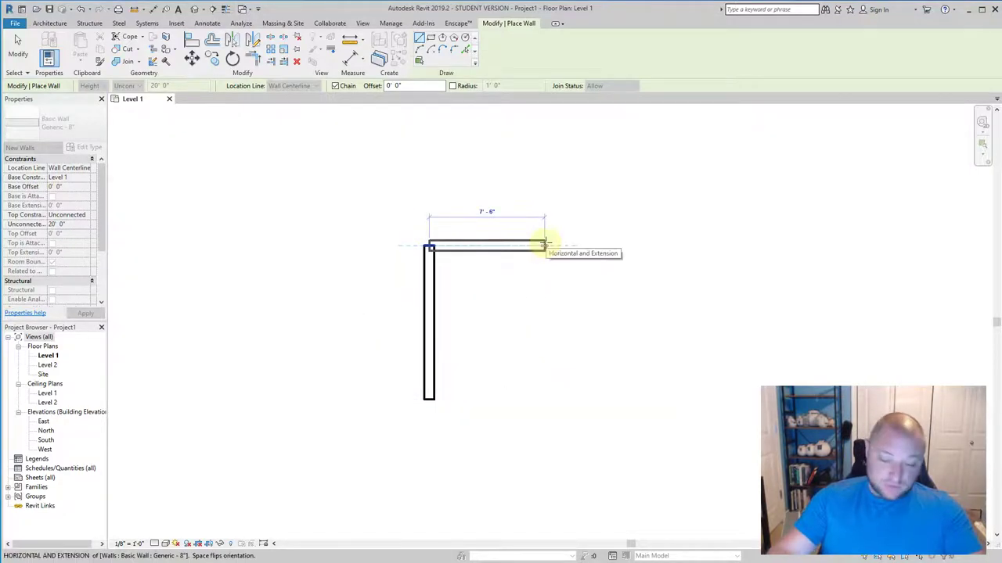
pyautogui.write("10'")
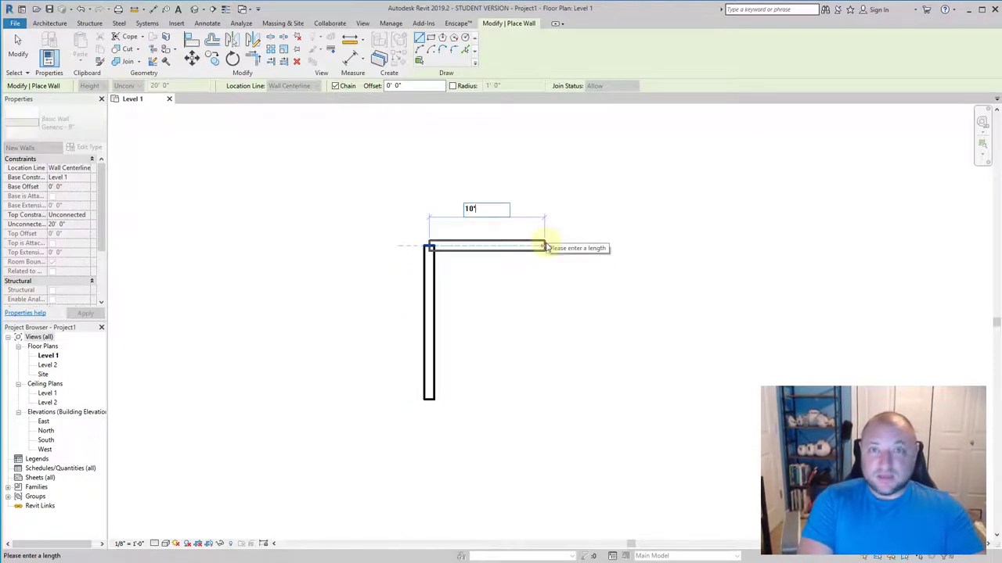
pyautogui.press('Return')
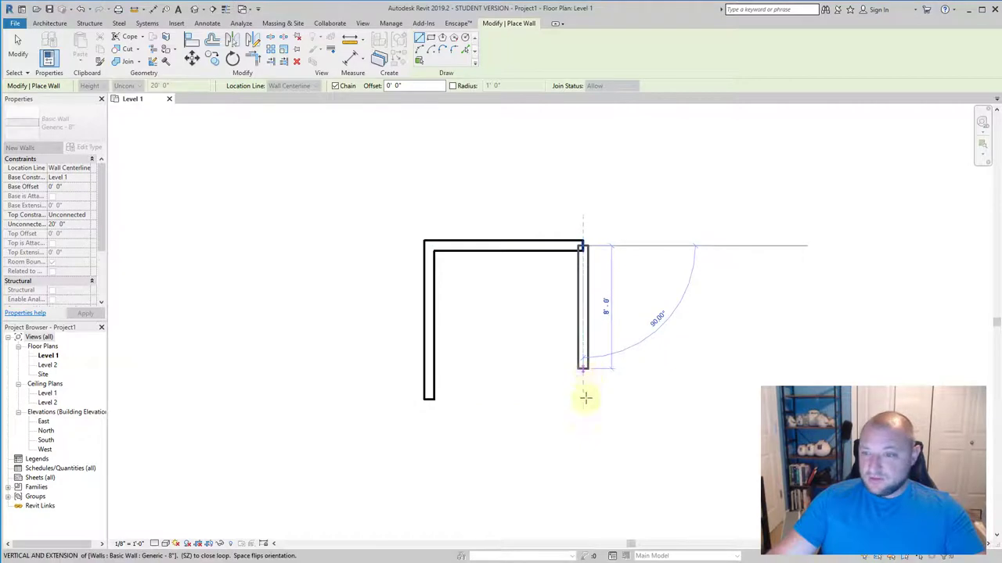
pyautogui.click(583, 399)
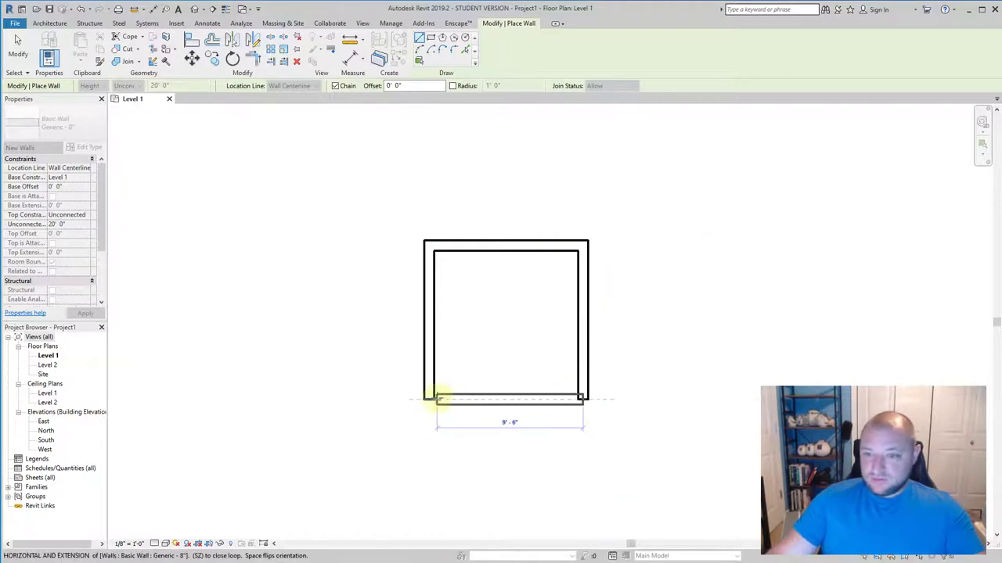
pyautogui.click(438, 399)
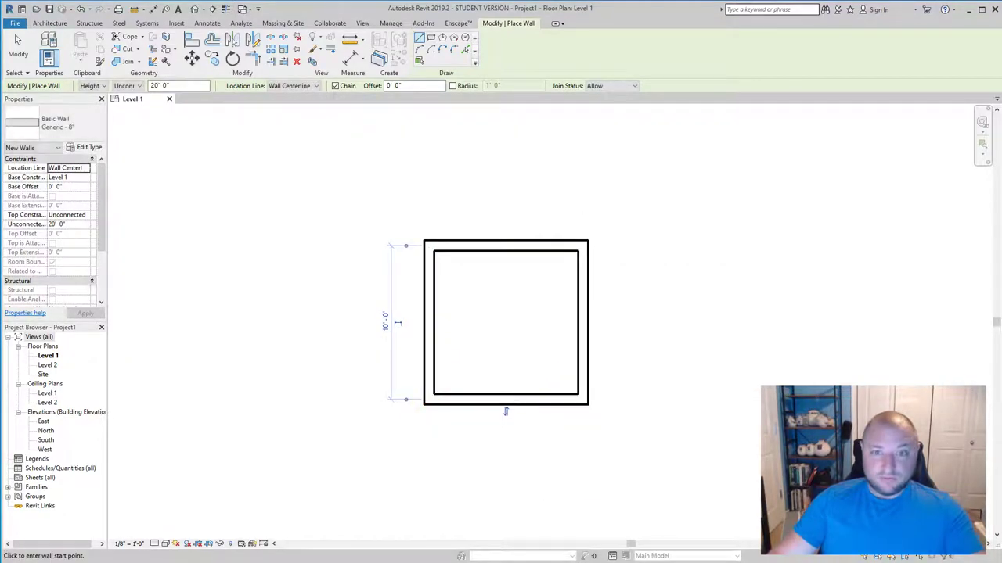
pyautogui.press('Escape')
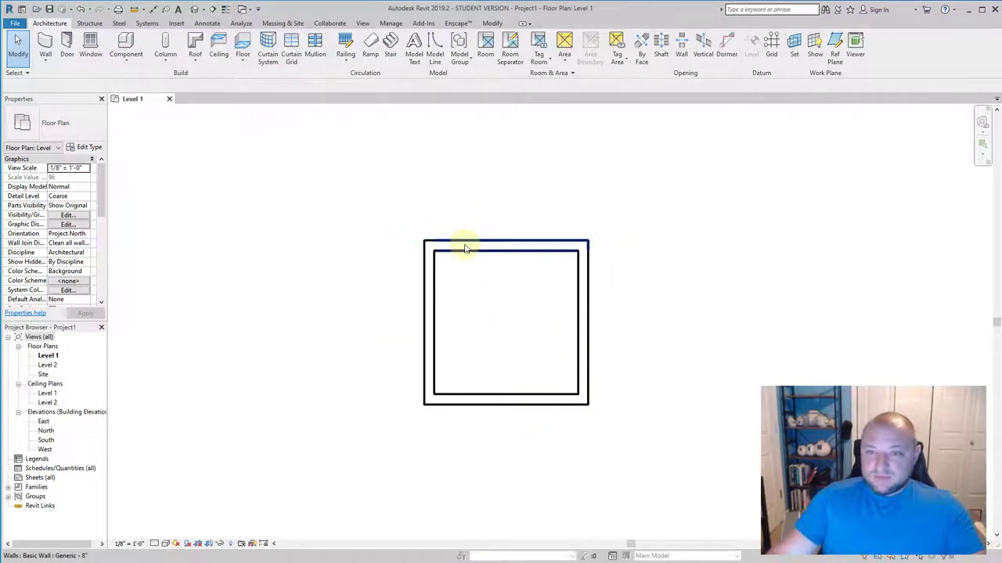
pyautogui.click(435, 244)
pyautogui.click(359, 274)
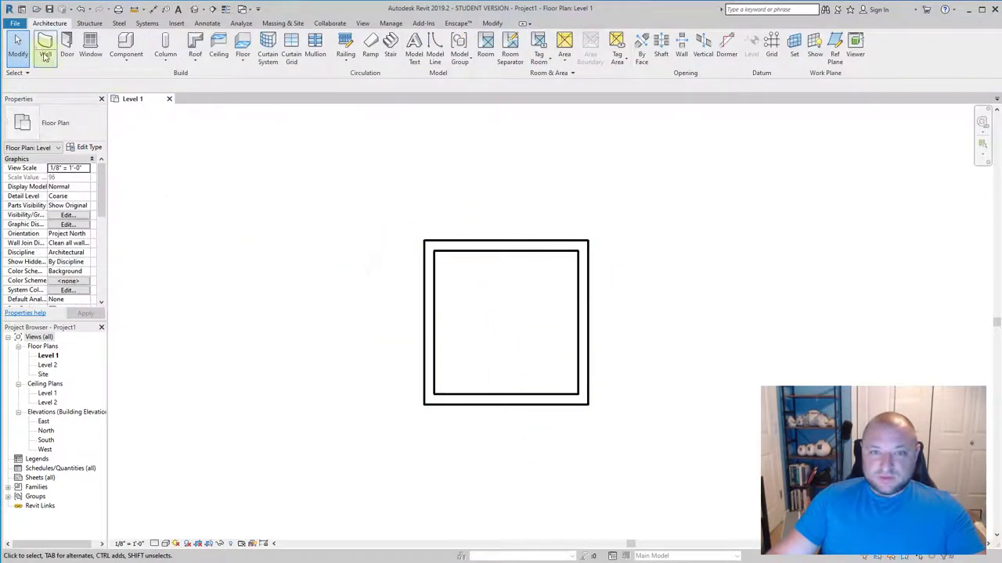
pyautogui.press('w')
pyautogui.press('a')
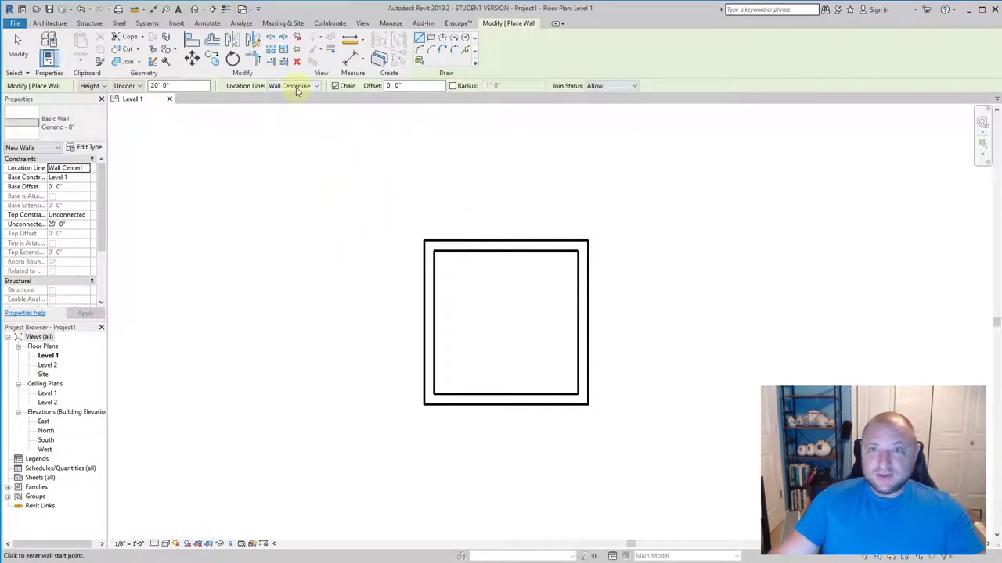
pyautogui.click(298, 87)
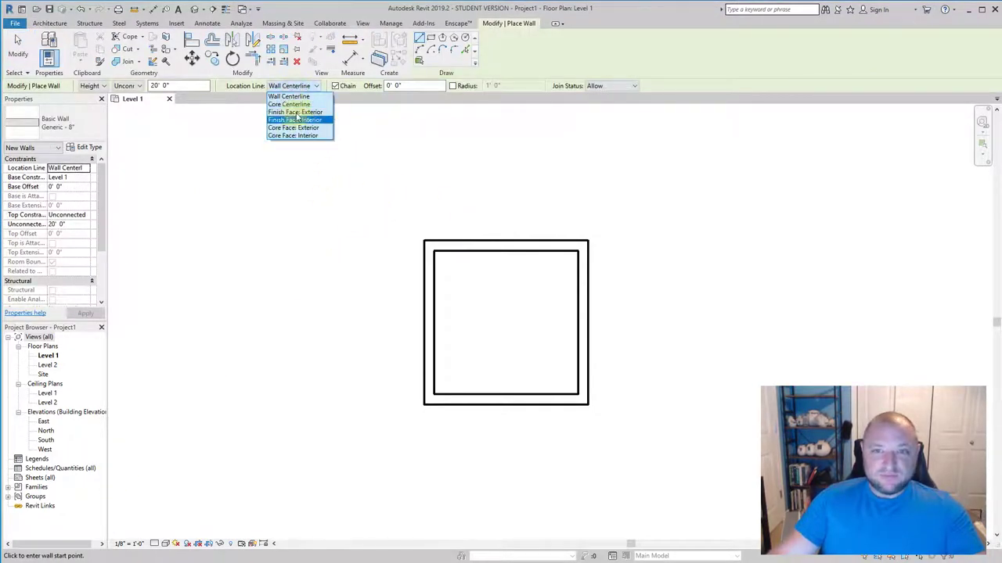
pyautogui.click(294, 95)
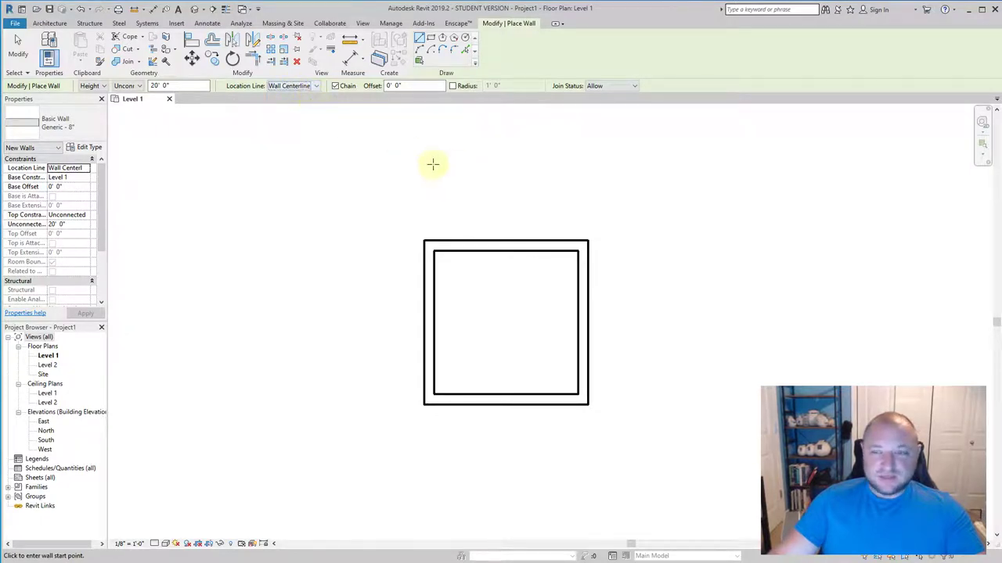
pyautogui.moveTo(585, 230); pyautogui.dragTo(436, 235, button='middle')
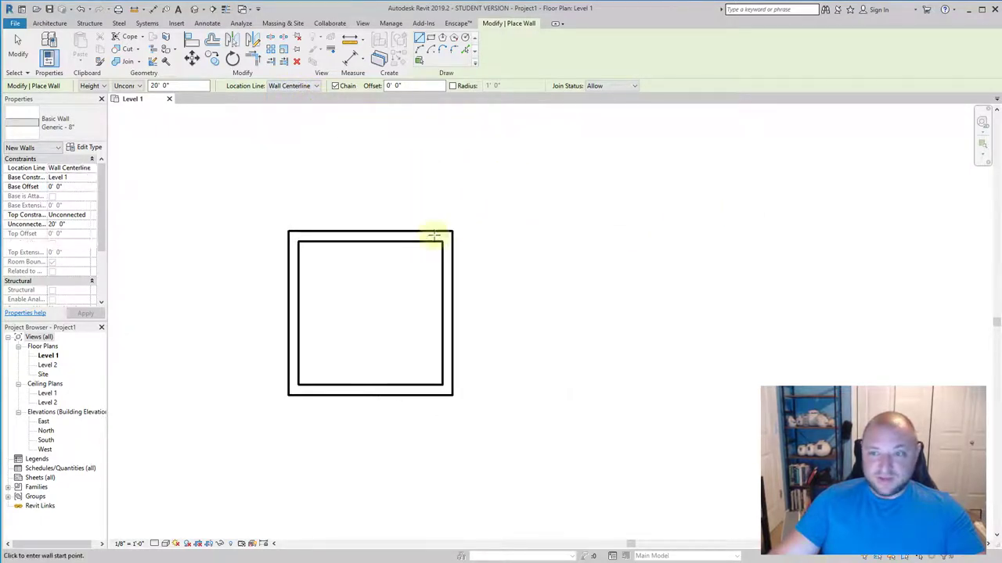
pyautogui.press('Escape')
pyautogui.moveTo(462, 421); pyautogui.dragTo(259, 224)
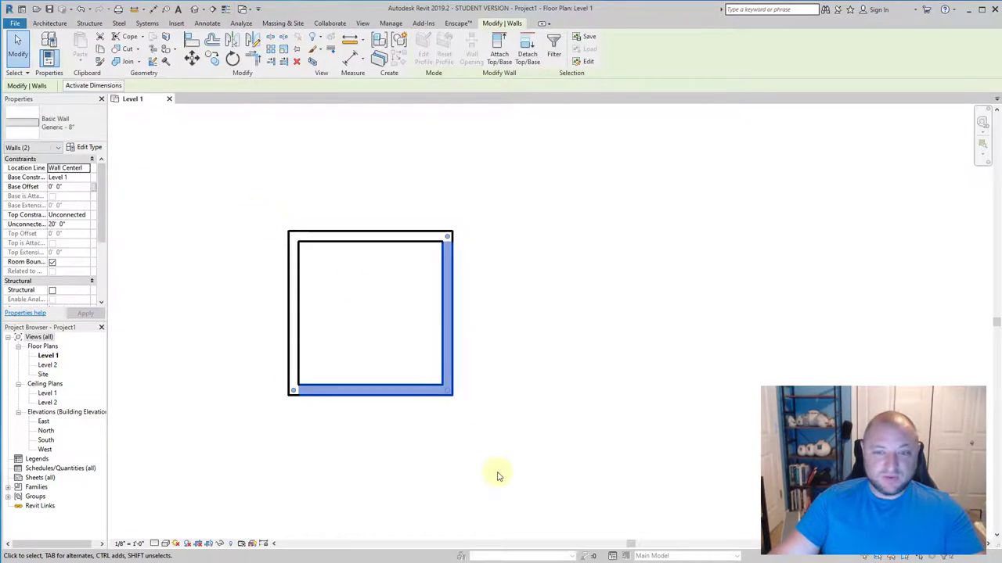
pyautogui.moveTo(524, 485); pyautogui.dragTo(267, 217)
pyautogui.click(239, 362)
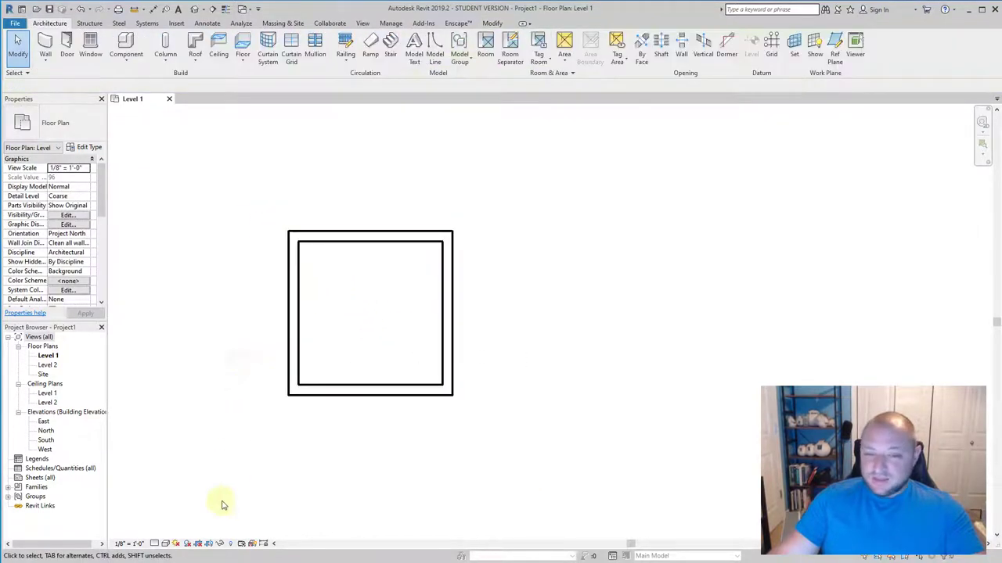
# Open the default {3D} view of the four-wall room.
pyautogui.click(363, 23)
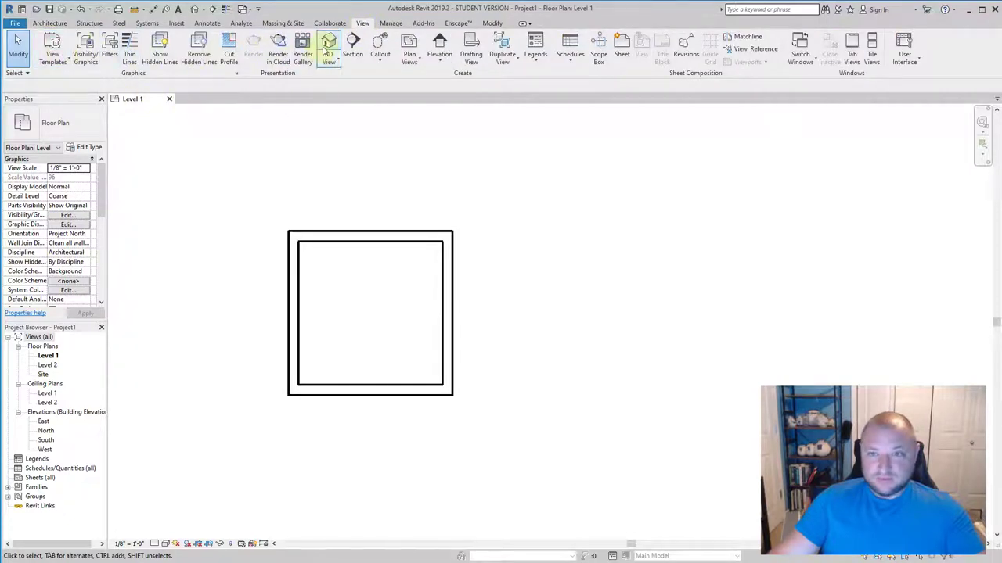
pyautogui.click(329, 47)
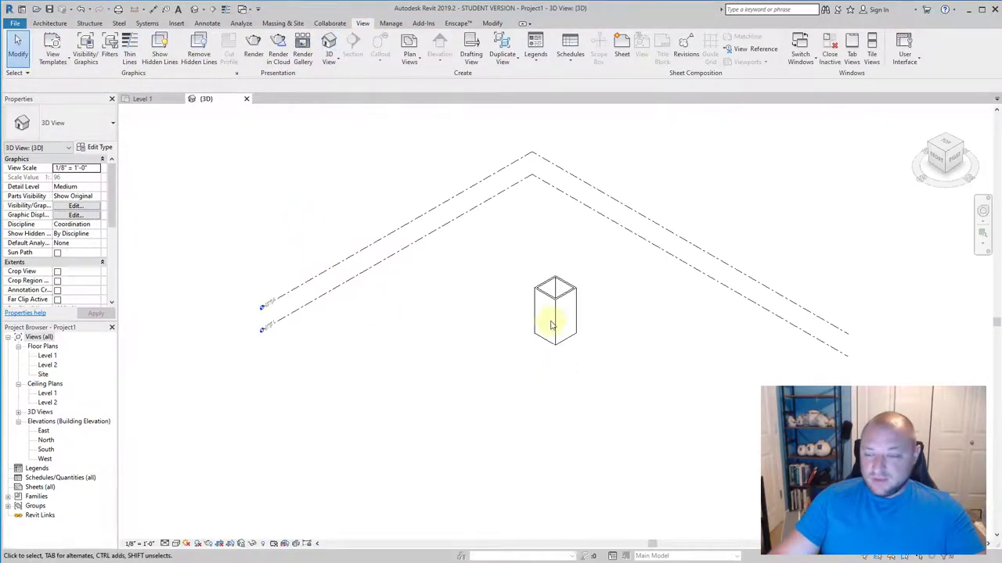
pyautogui.scroll(3, 557, 317)
pyautogui.scroll(2, 505, 289)
pyautogui.scroll(2, 504, 289)
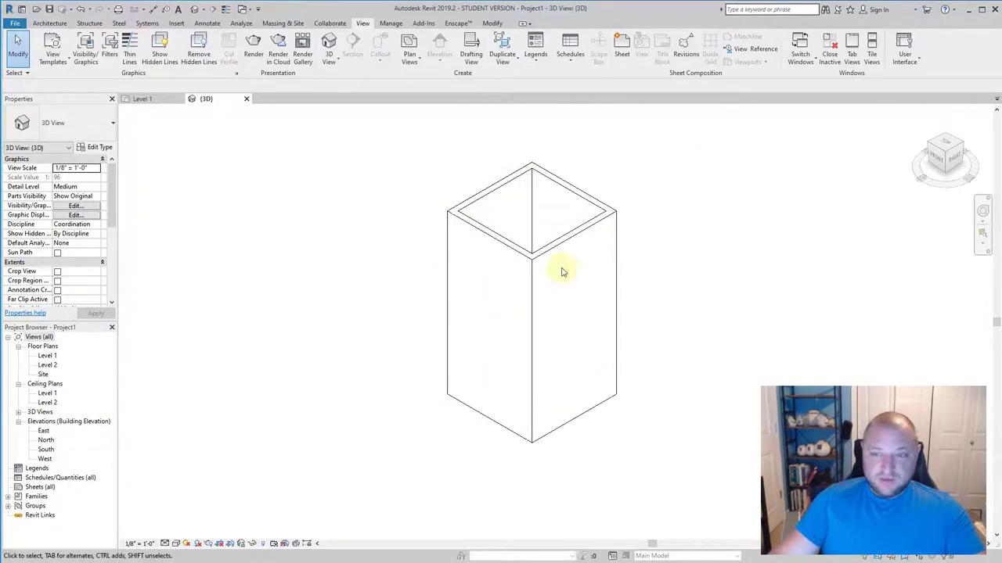
# Set the left front wall's top constraint to Level 2, then open the East elevation.
pyautogui.click(489, 242)
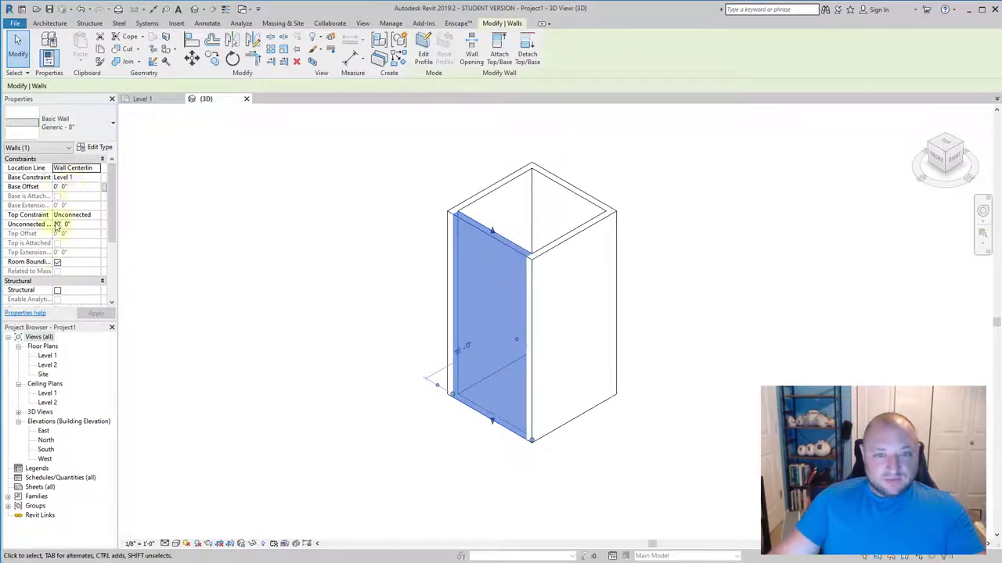
pyautogui.moveTo(117, 255); pyautogui.dragTo(156, 255)
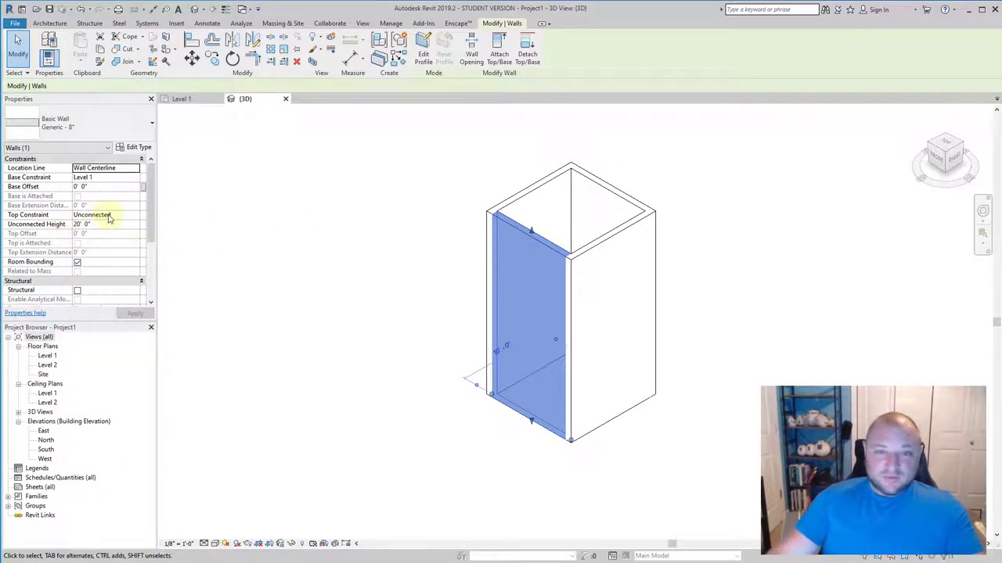
pyautogui.click(131, 215)
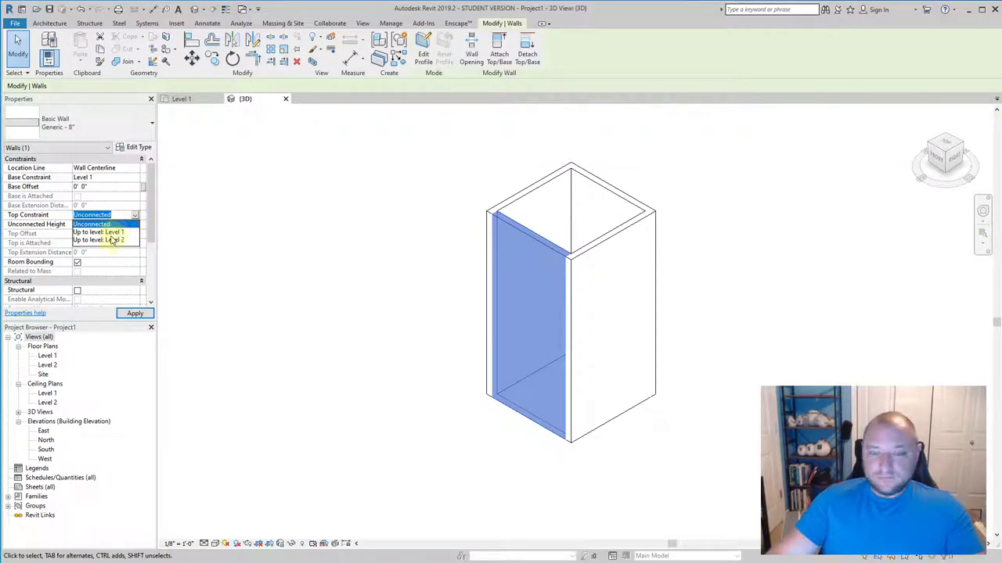
pyautogui.click(100, 232)
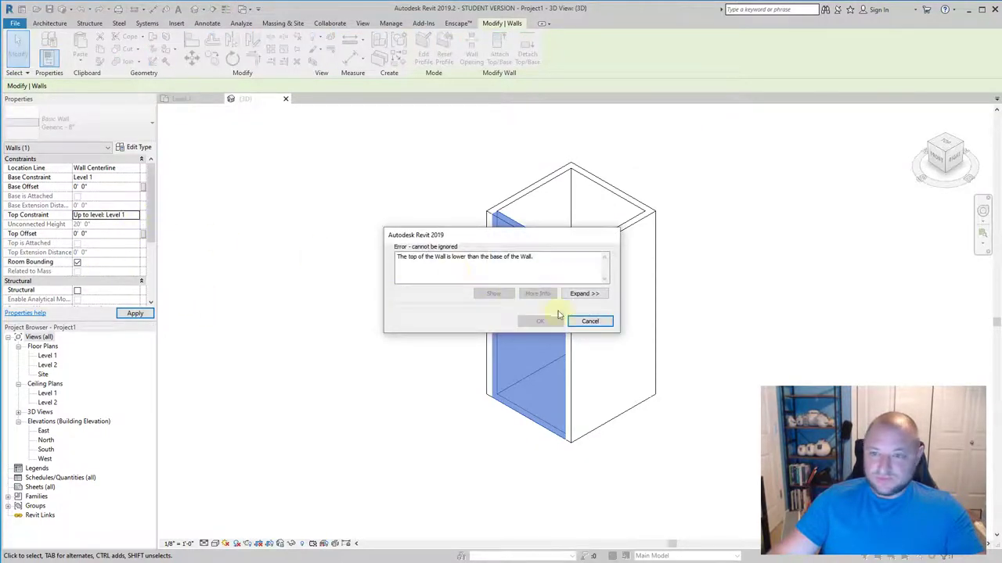
pyautogui.press('Escape')
pyautogui.click(134, 214)
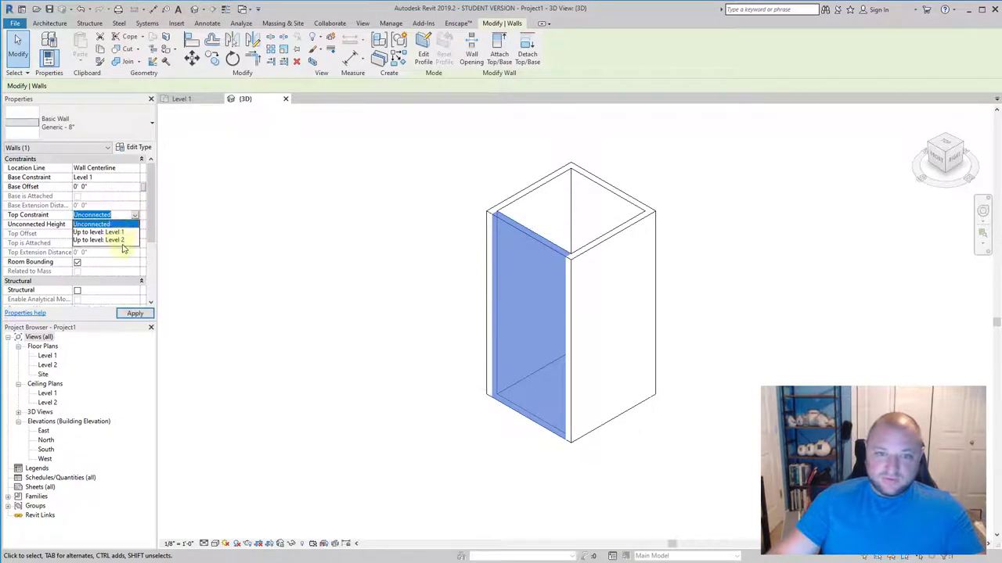
pyautogui.click(118, 241)
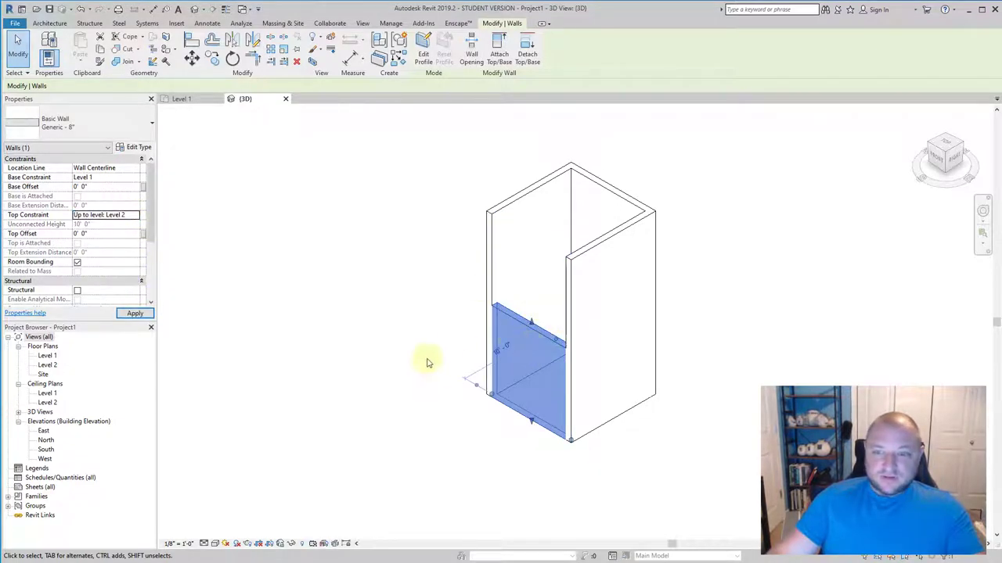
pyautogui.click(400, 375)
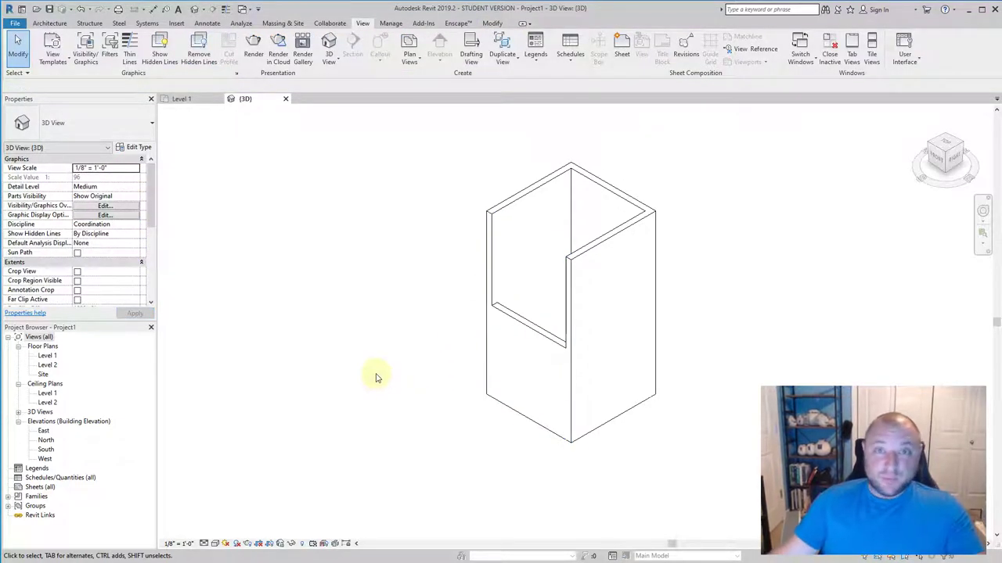
pyautogui.doubleClick(44, 432)
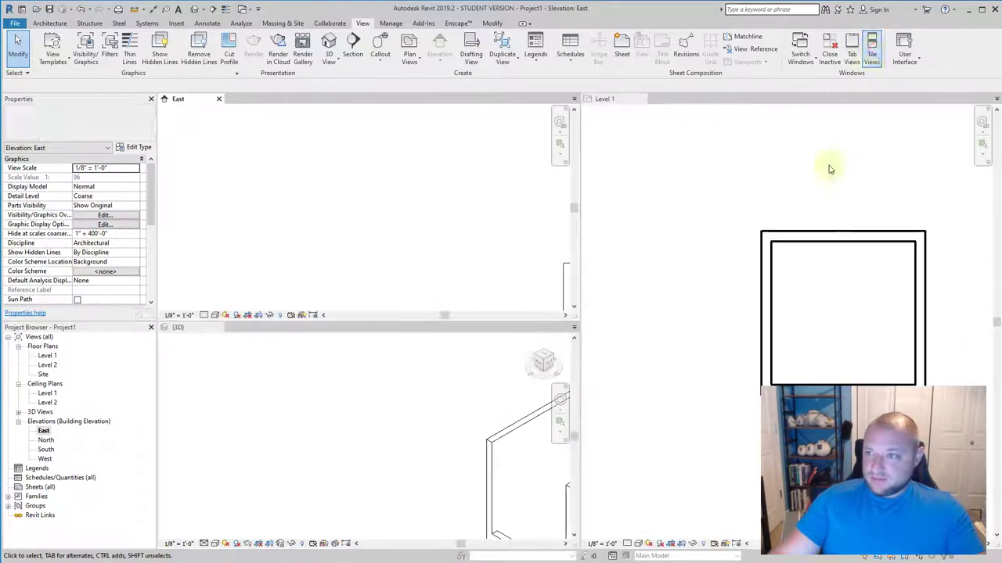
# Frame the room in the tiled 3D, Level 1 plan and East elevation views.
pyautogui.click(261, 405)
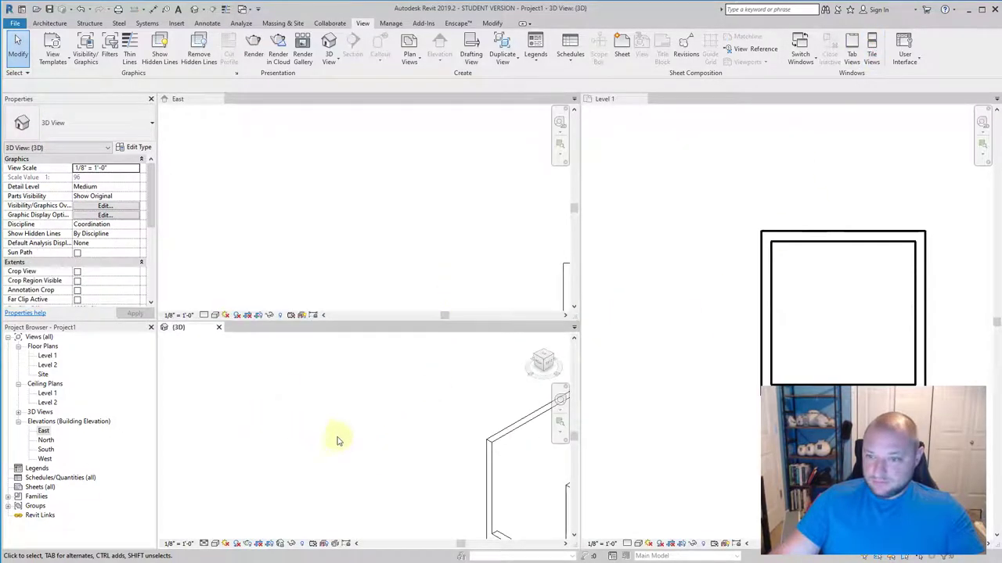
pyautogui.scroll(-3, 336, 441)
pyautogui.click(756, 308)
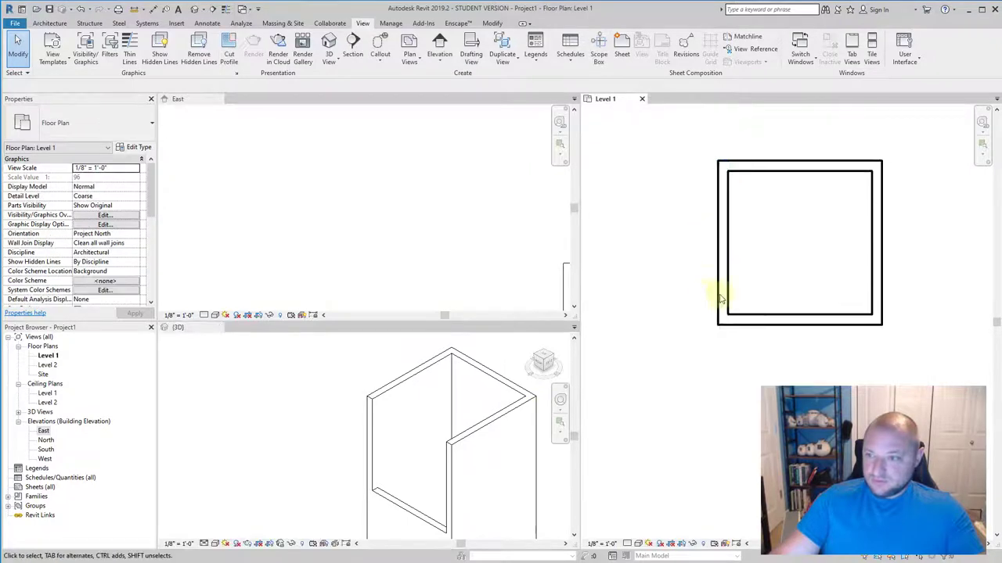
pyautogui.click(325, 433)
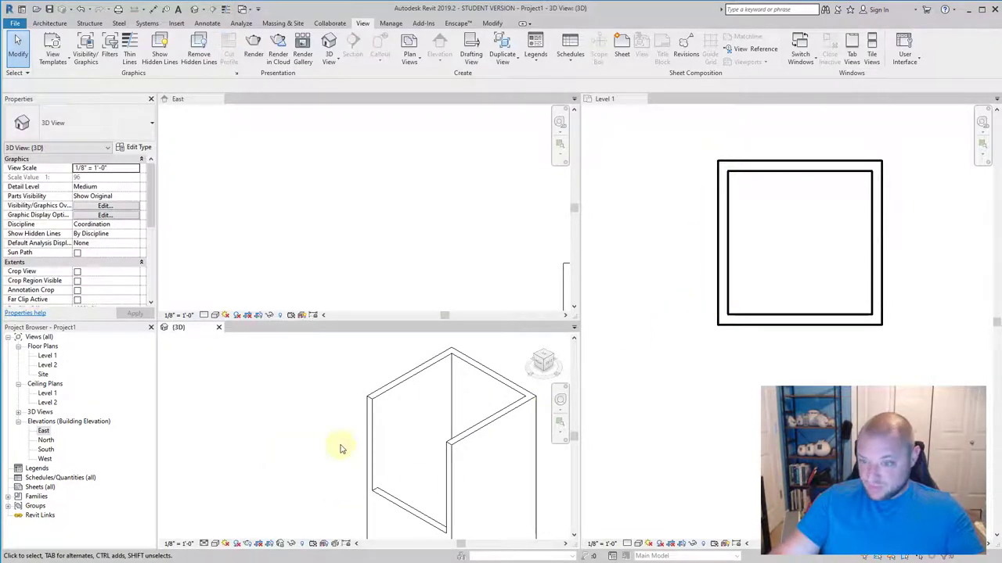
pyautogui.moveTo(339, 449); pyautogui.dragTo(246, 404, button='middle')
pyautogui.click(389, 258)
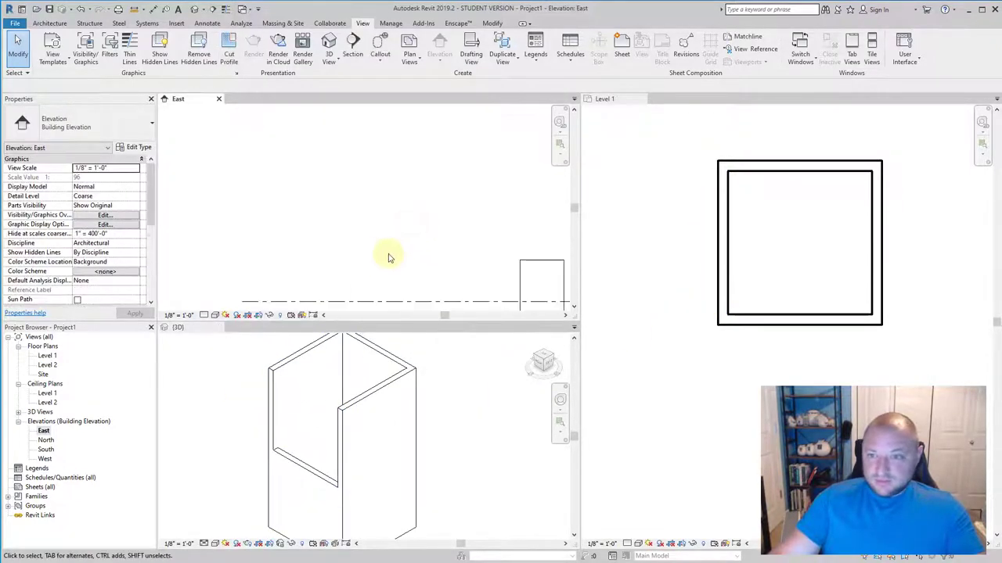
pyautogui.moveTo(425, 245)
pyautogui.mouseDown(button='middle')
pyautogui.moveTo(308, 223)
pyautogui.moveTo(373, 251)
pyautogui.mouseUp(button='middle')
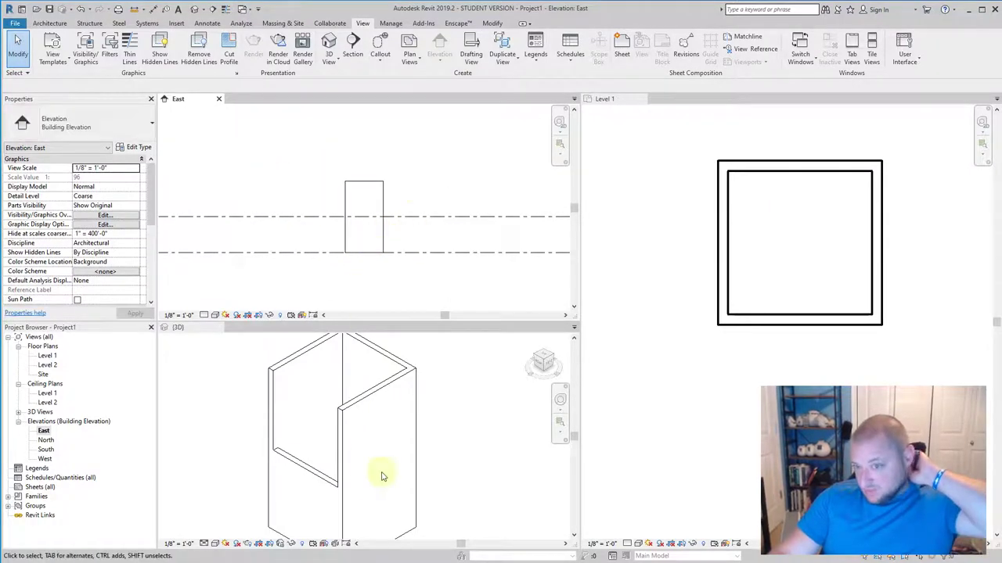
pyautogui.click(316, 478)
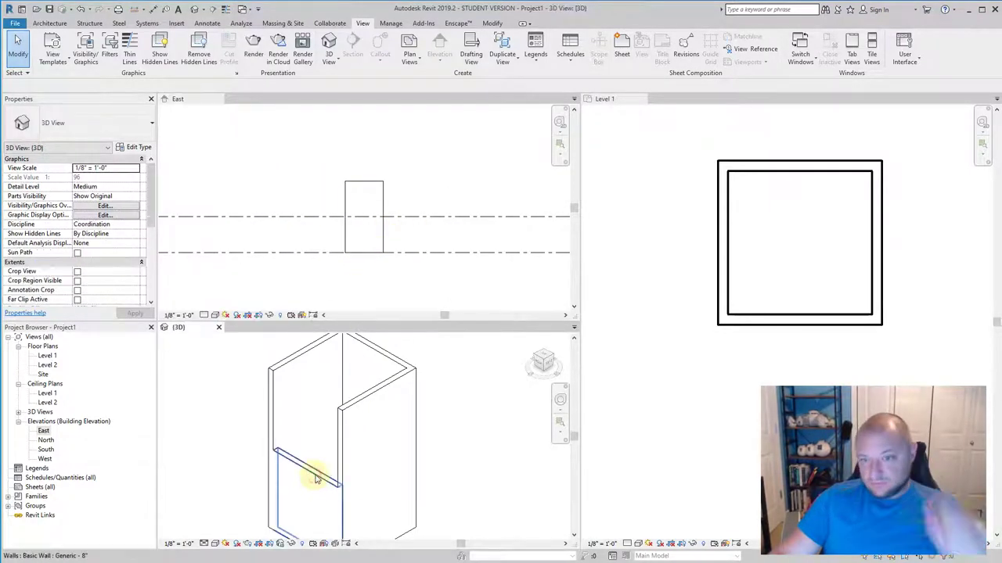
# Window-select all four walls and set their top constraint to Level 2.
pyautogui.click(311, 470)
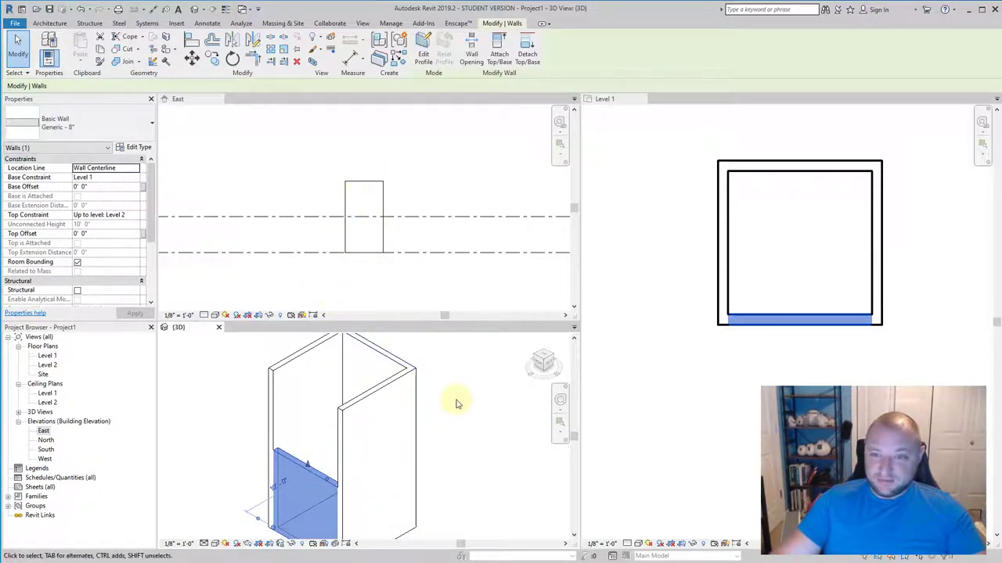
pyautogui.moveTo(426, 469); pyautogui.dragTo(240, 420)
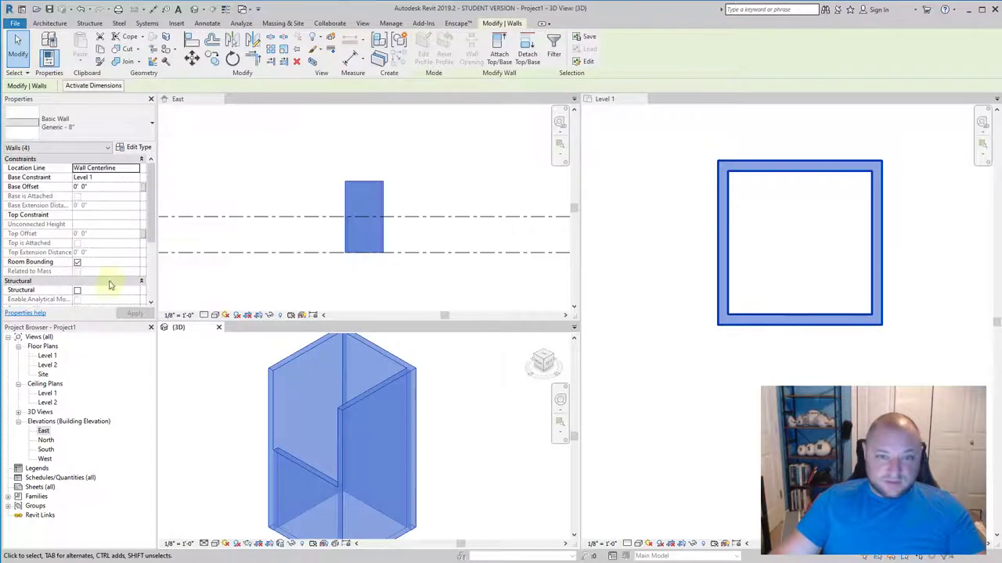
pyautogui.click(130, 215)
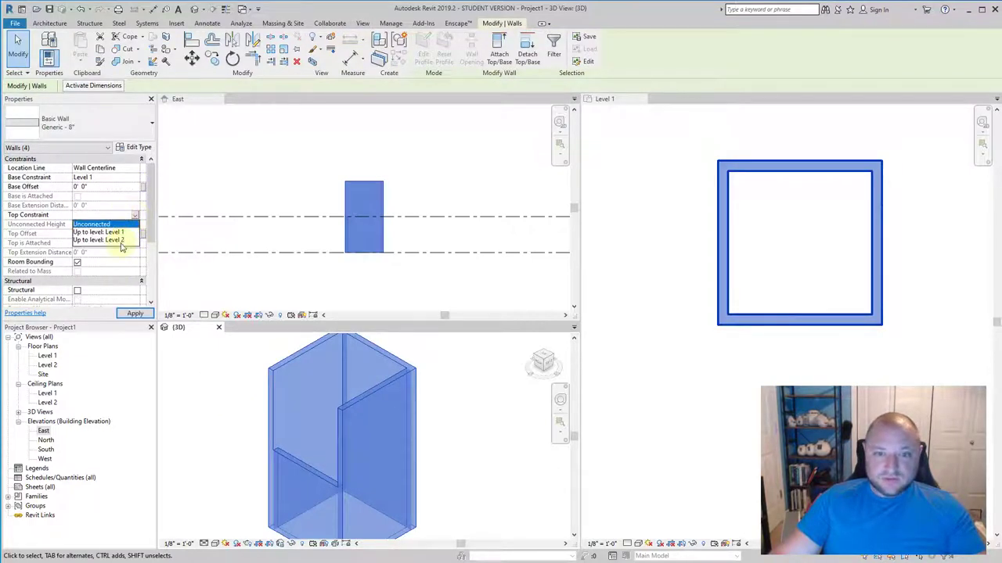
pyautogui.click(118, 240)
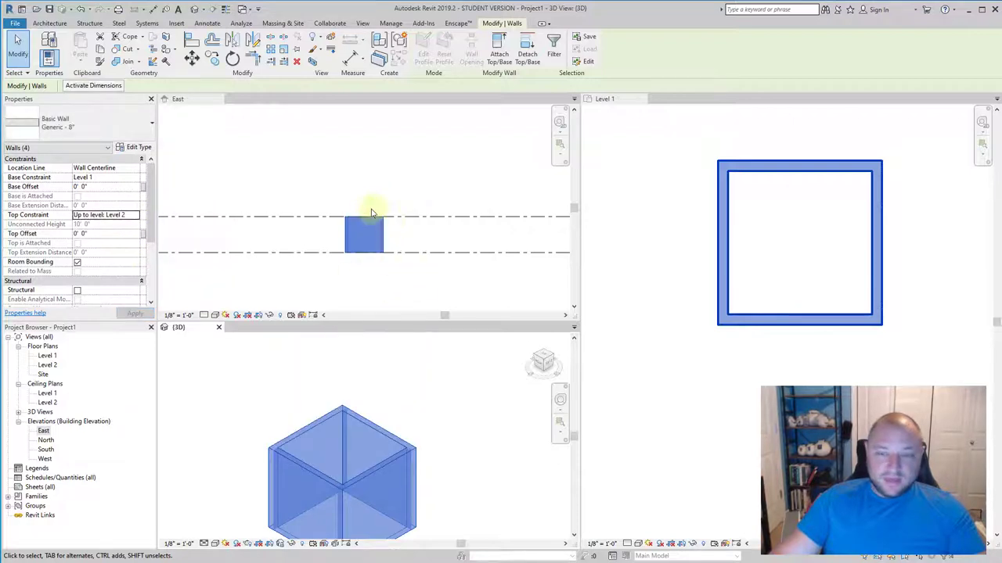
pyautogui.click(403, 236)
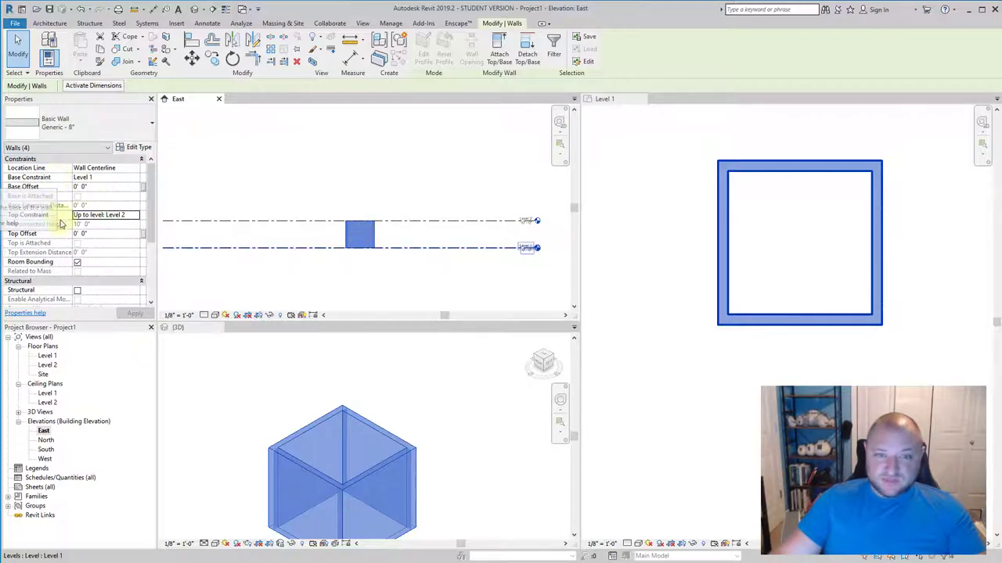
pyautogui.moveTo(39, 243)
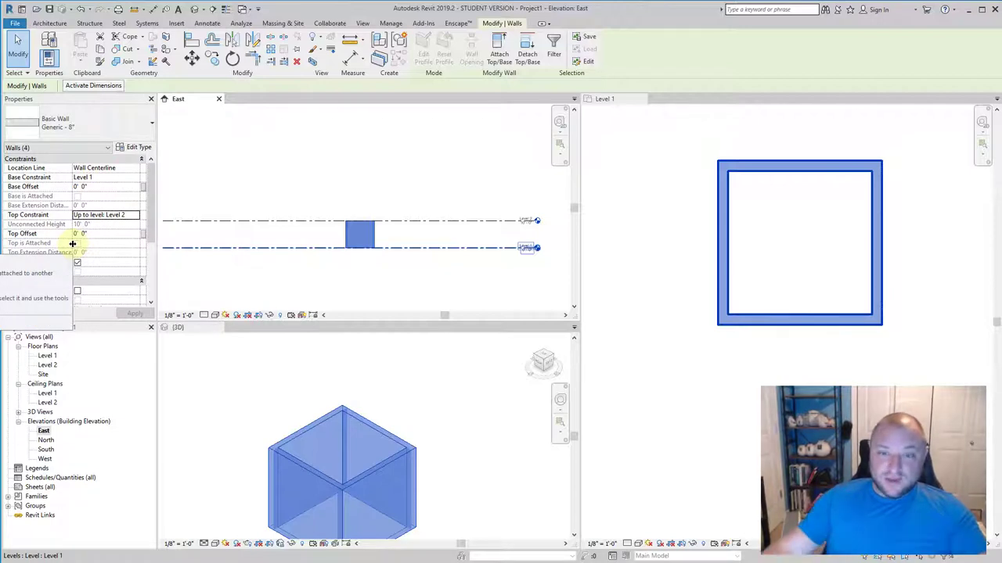
pyautogui.click(347, 274)
# Zoom and pan the East elevation to check the walls against the level markers.
pyautogui.scroll(5, 537, 230)
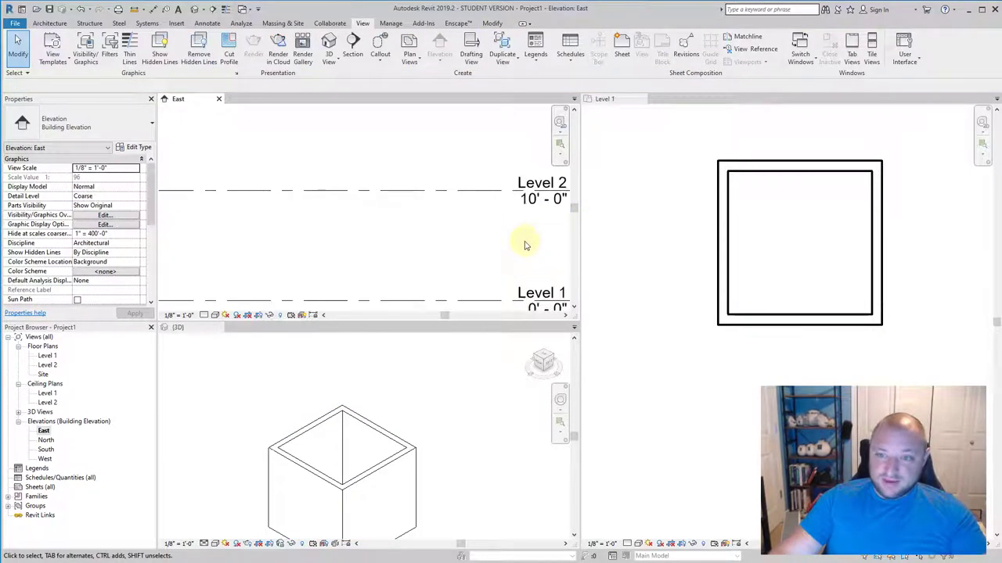
pyautogui.moveTo(518, 246); pyautogui.dragTo(335, 217, button='middle')
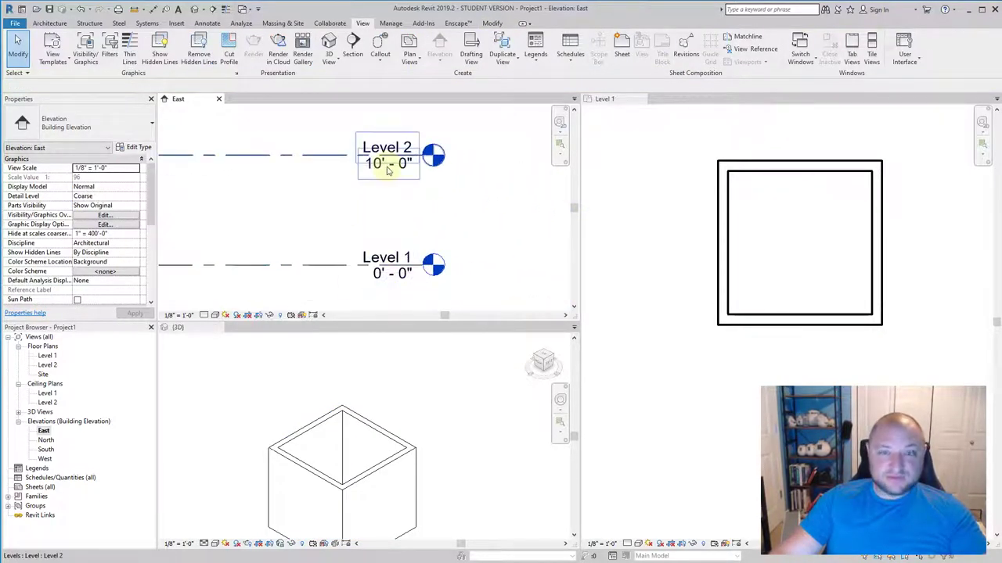
pyautogui.moveTo(263, 266)
pyautogui.mouseDown(button='middle')
pyautogui.moveTo(485, 264)
pyautogui.moveTo(433, 264)
pyautogui.mouseUp(button='middle')
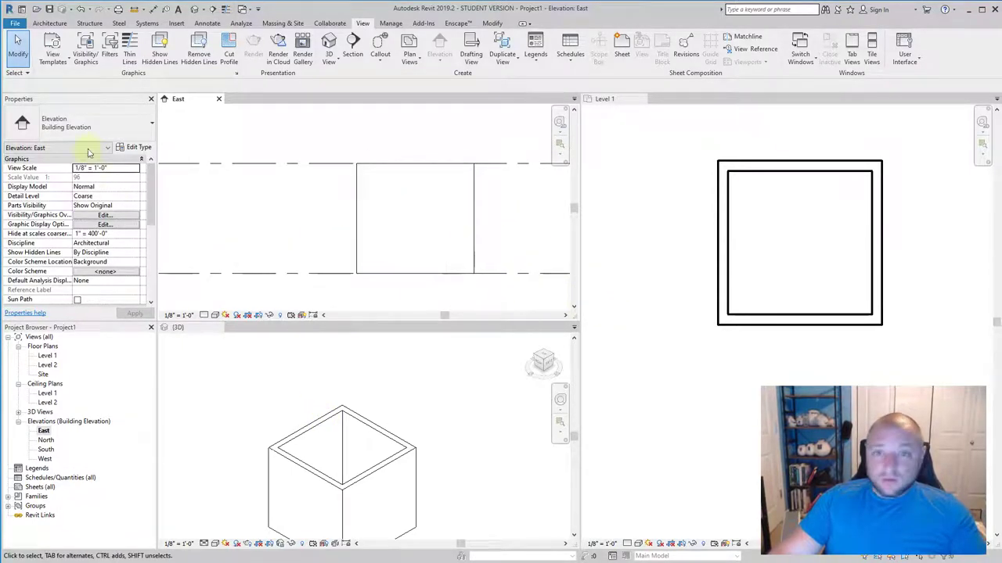
pyautogui.click(50, 24)
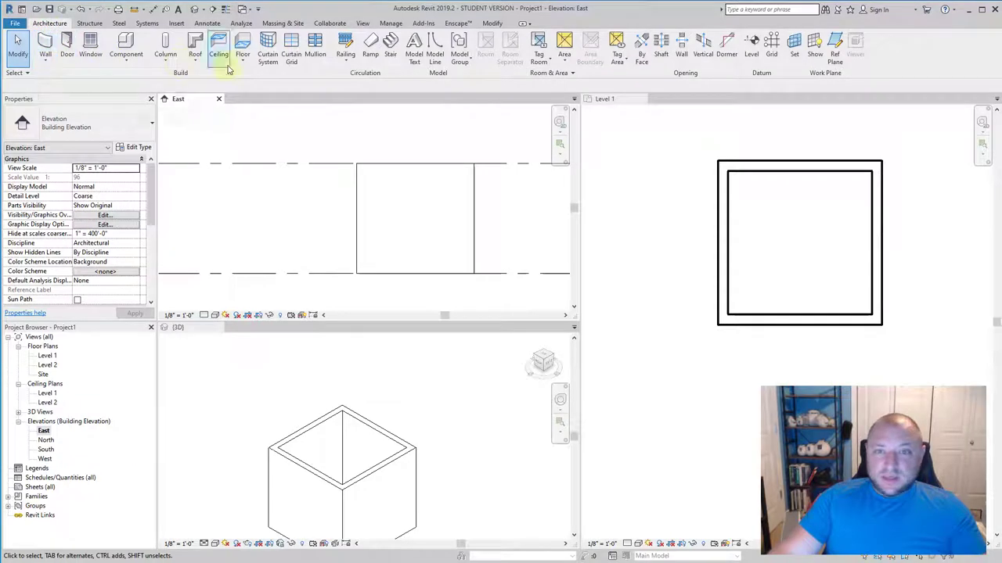
# Start a new floor and sketch its boundary in the Level 1 floor plan.
pyautogui.click(244, 46)
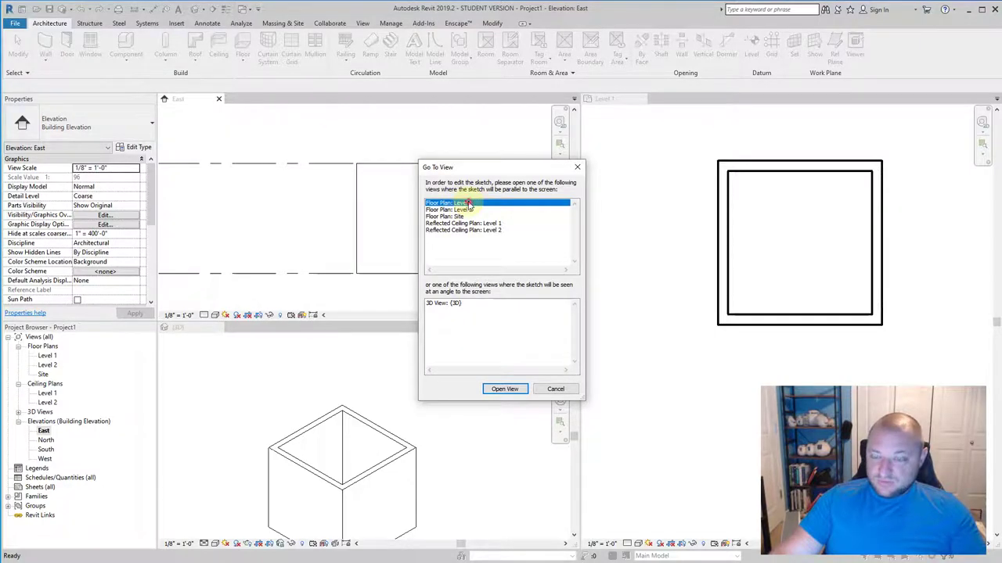
pyautogui.doubleClick(468, 204)
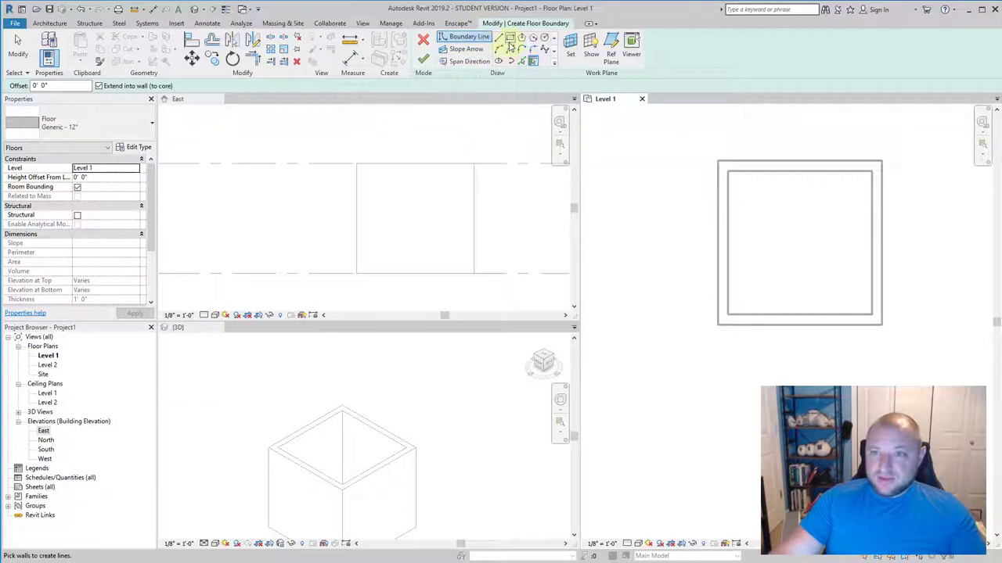
# Sketch a rectangle at the inner wall corners and finish the Generic 12" floor.
pyautogui.click(509, 38)
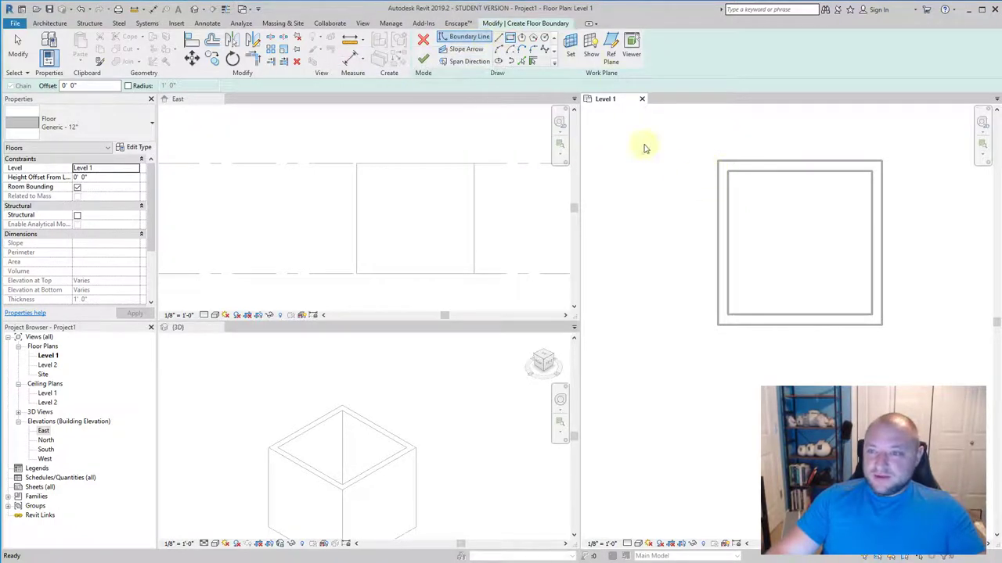
pyautogui.click(534, 67)
pyautogui.click(508, 41)
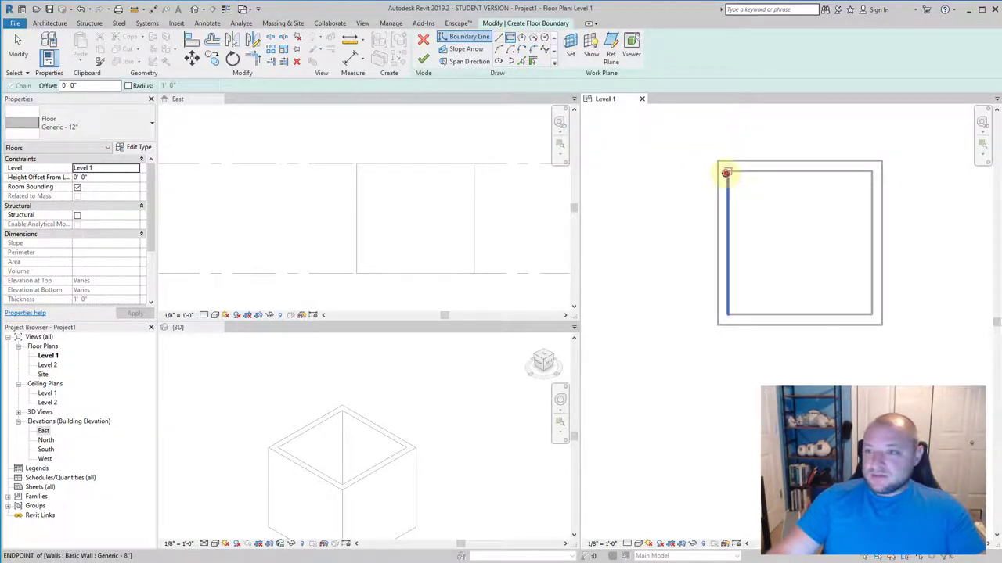
pyautogui.click(728, 172)
pyautogui.click(872, 315)
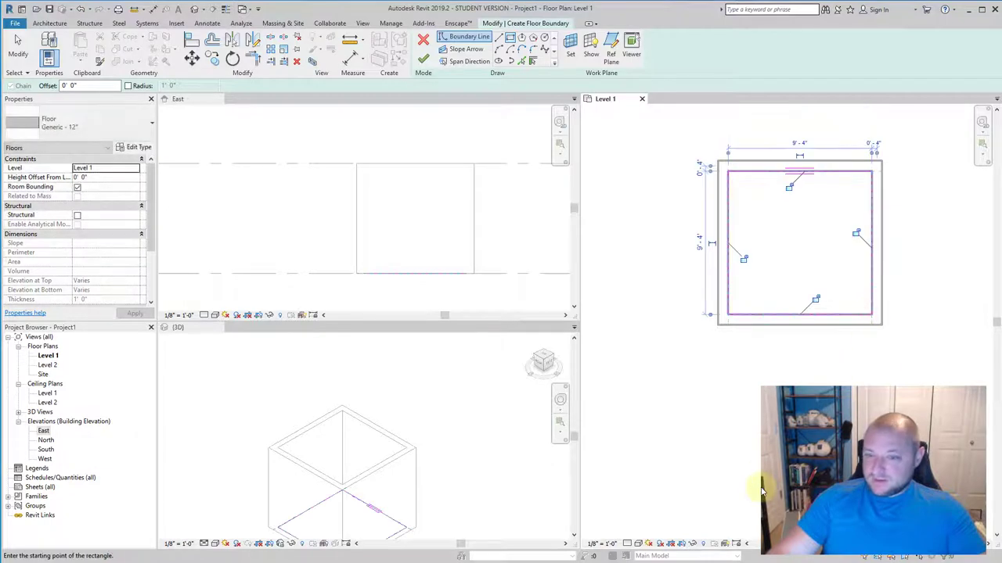
pyautogui.click(254, 483)
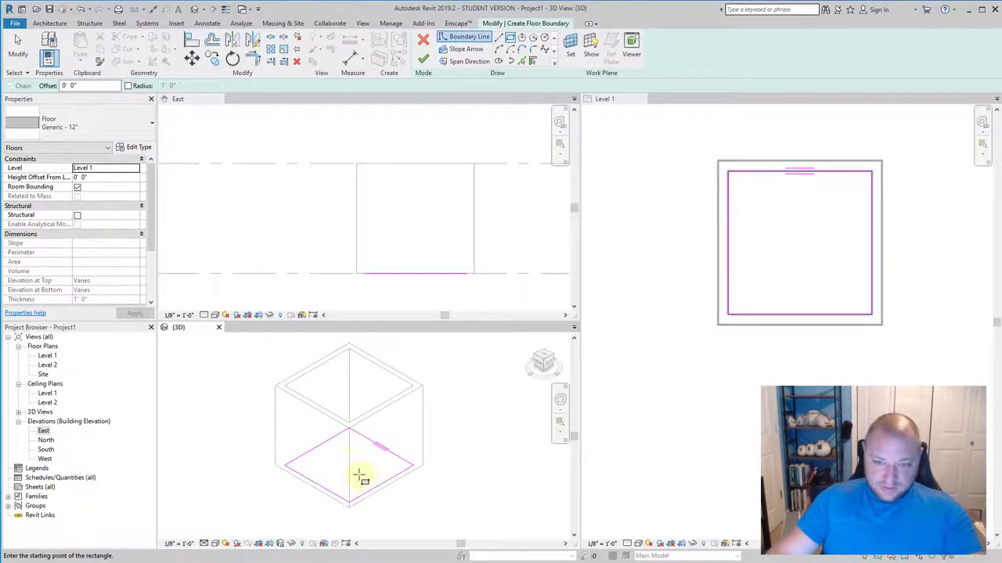
pyautogui.press('Escape')
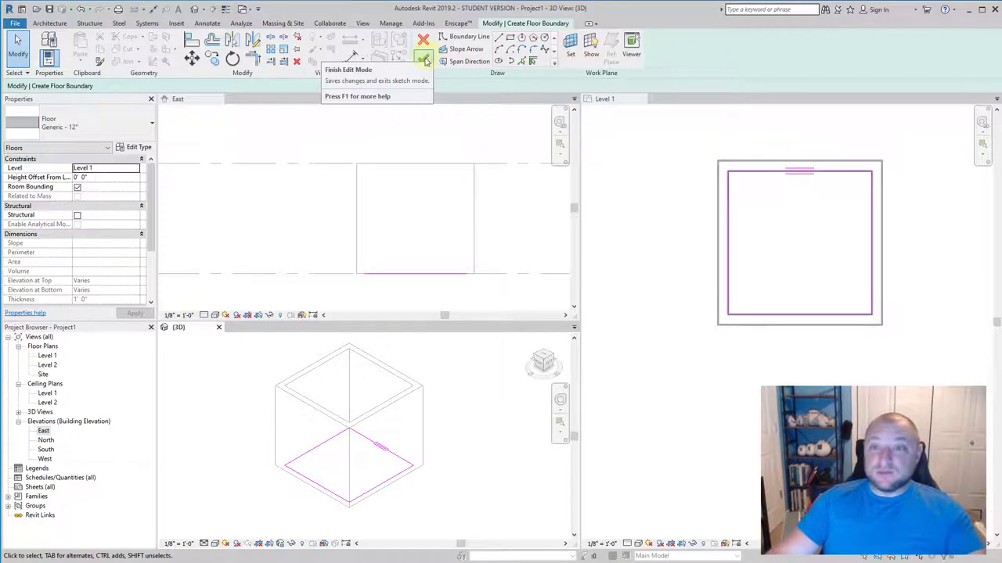
pyautogui.click(421, 63)
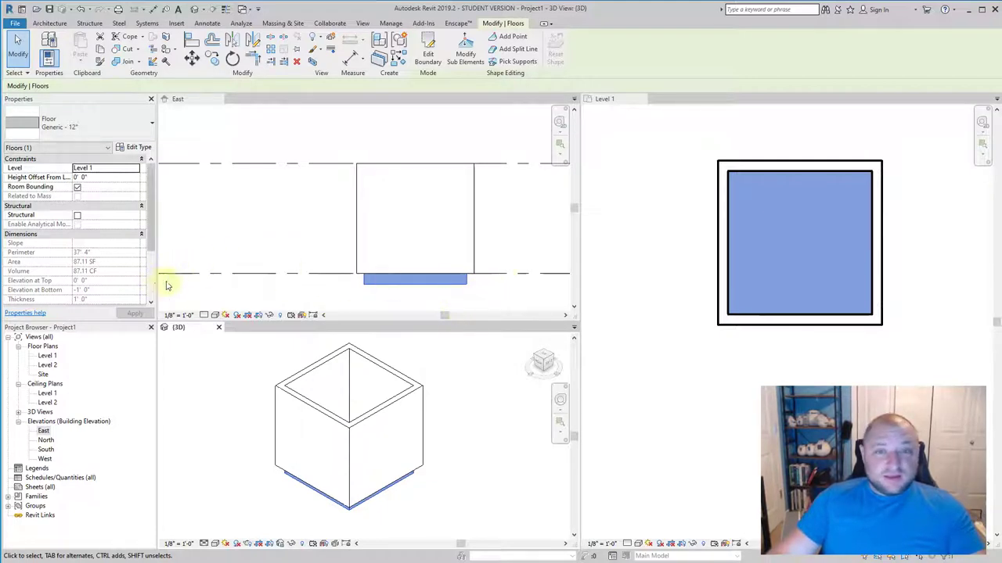
pyautogui.click(255, 145)
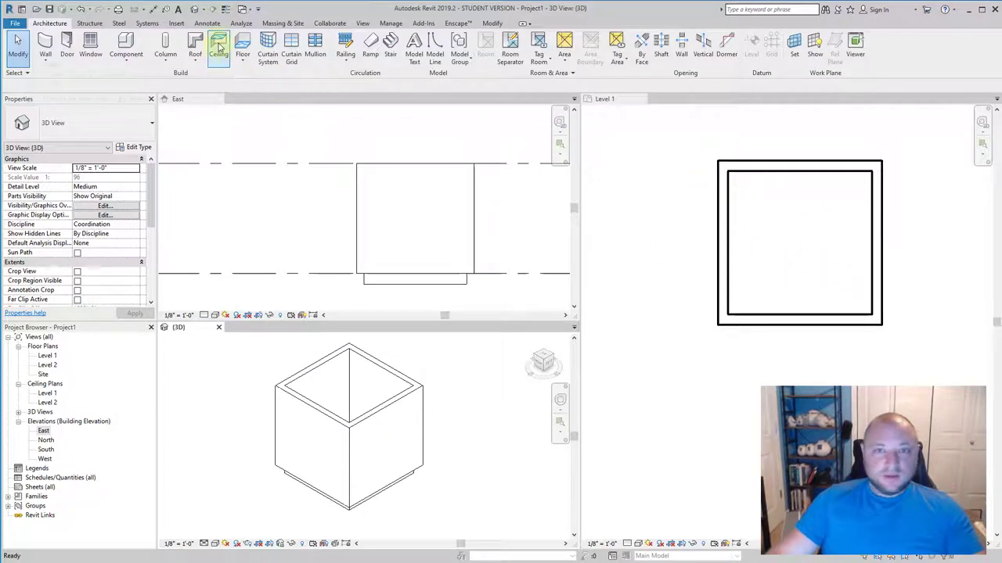
# Start the Ceiling tool with the 2' x 4' ACT System ceiling type.
pyautogui.click(90, 47)
pyautogui.press('Escape')
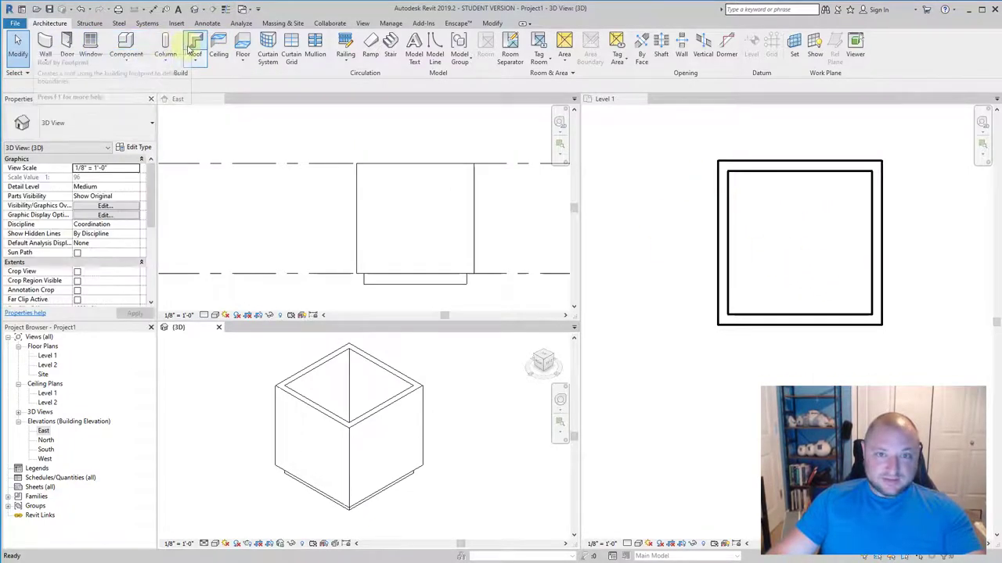
pyautogui.click(219, 43)
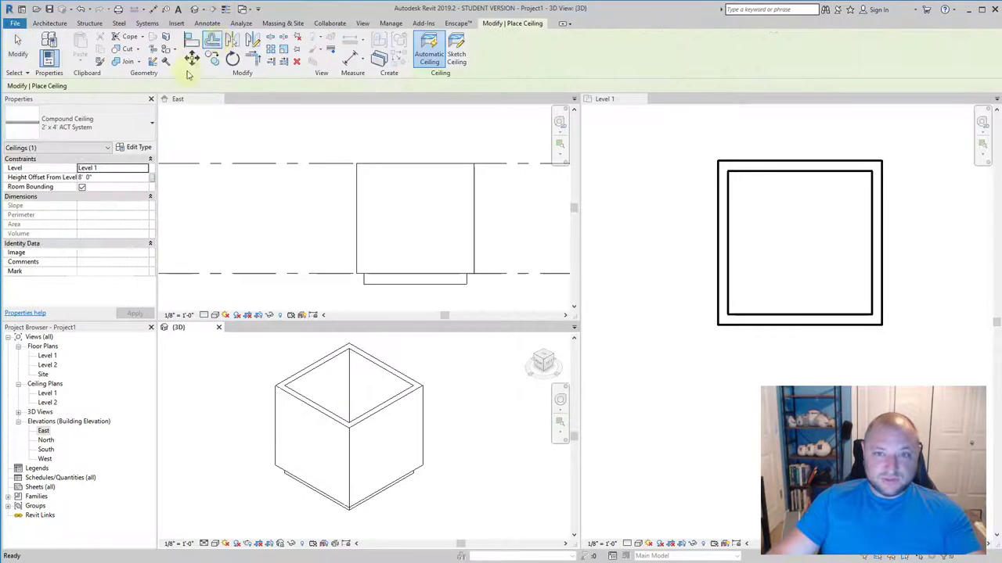
pyautogui.click(84, 125)
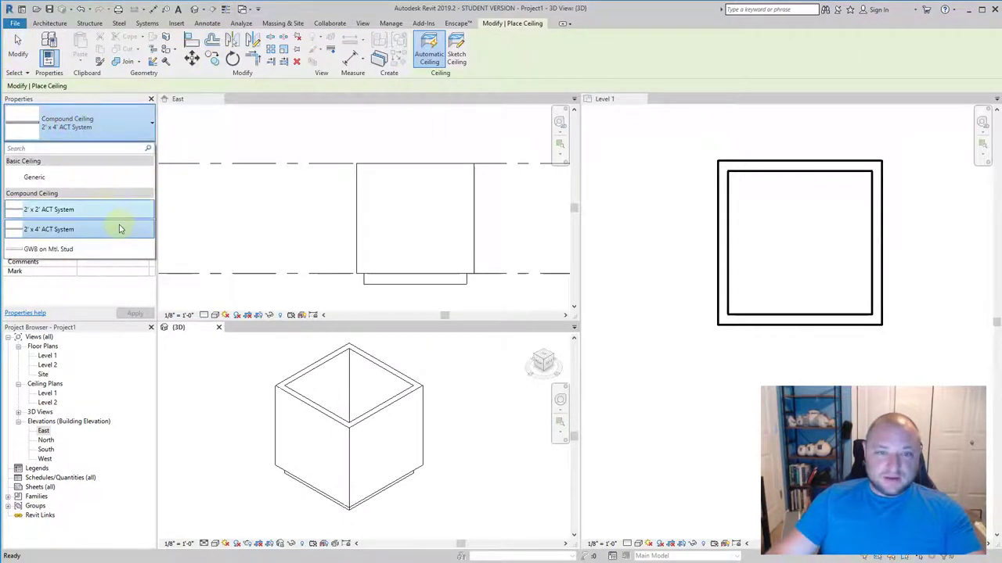
pyautogui.click(41, 230)
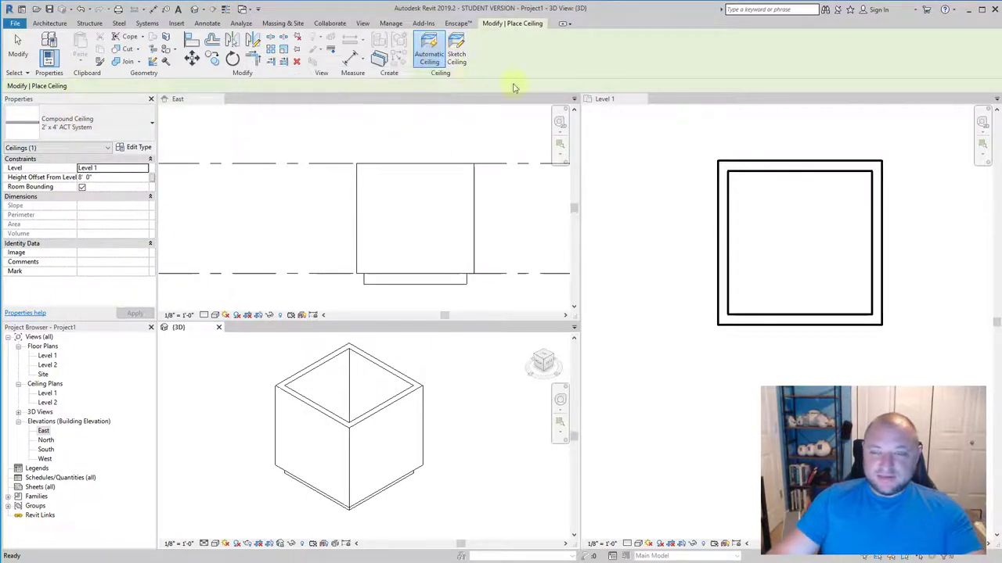
# Place the ceiling inside the room on the Level 1 plan, 8' above the level.
pyautogui.click(769, 244)
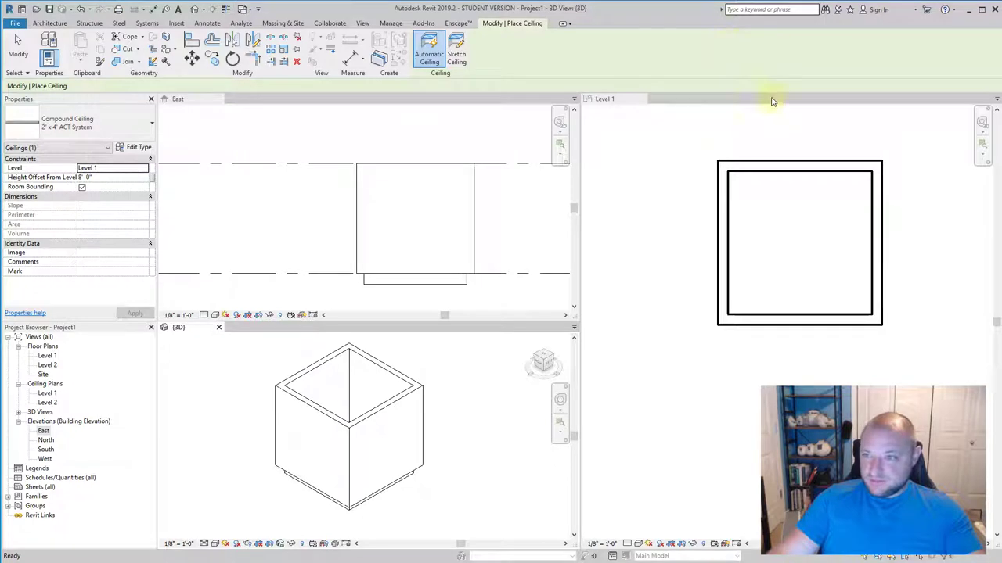
pyautogui.click(622, 101)
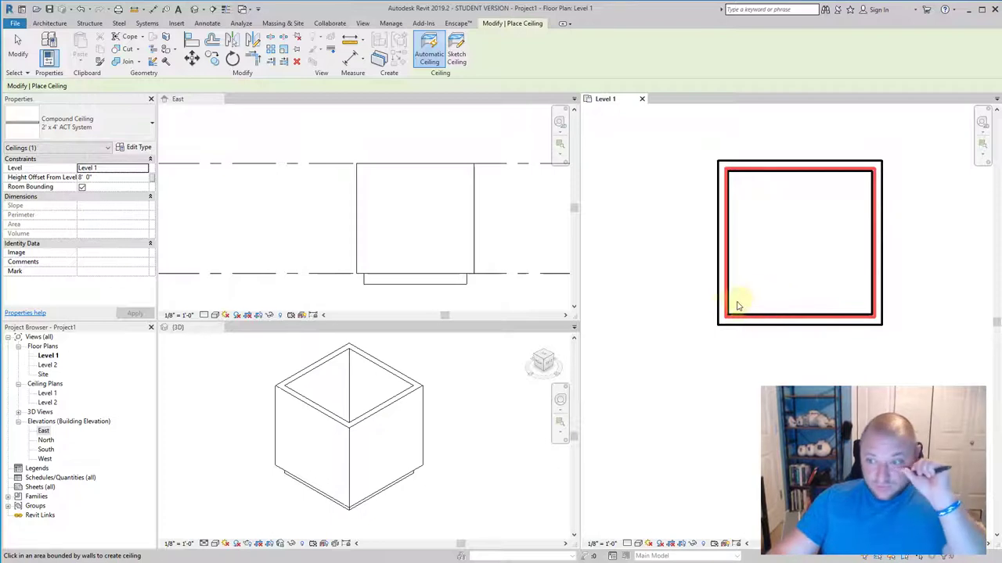
pyautogui.click(792, 248)
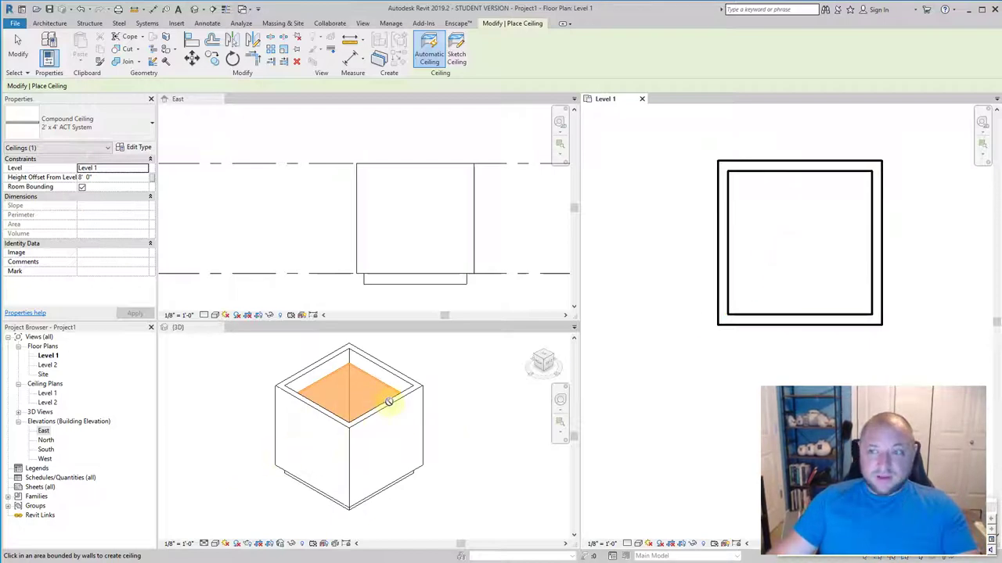
pyautogui.click(775, 240)
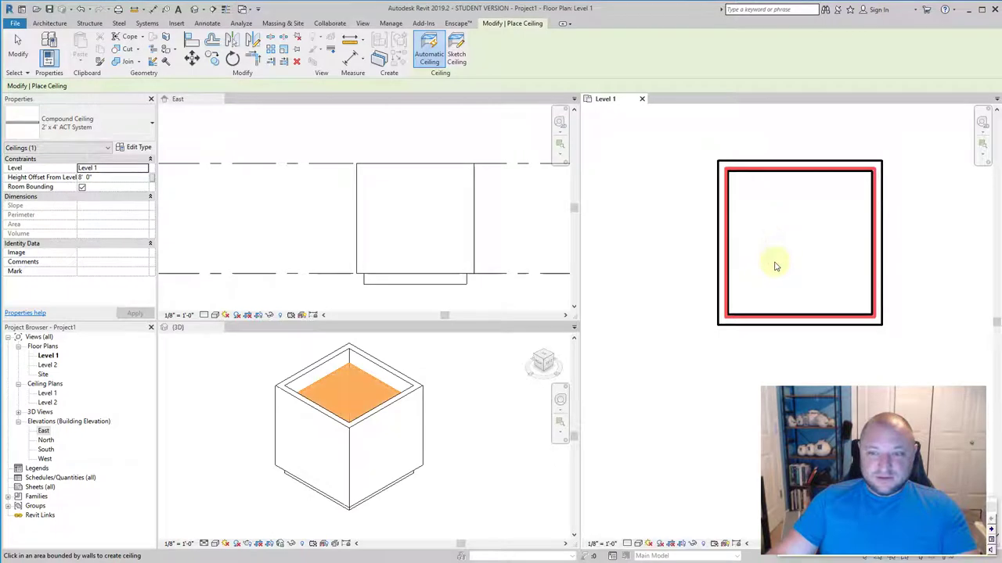
pyautogui.click(775, 262)
pyautogui.click(775, 263)
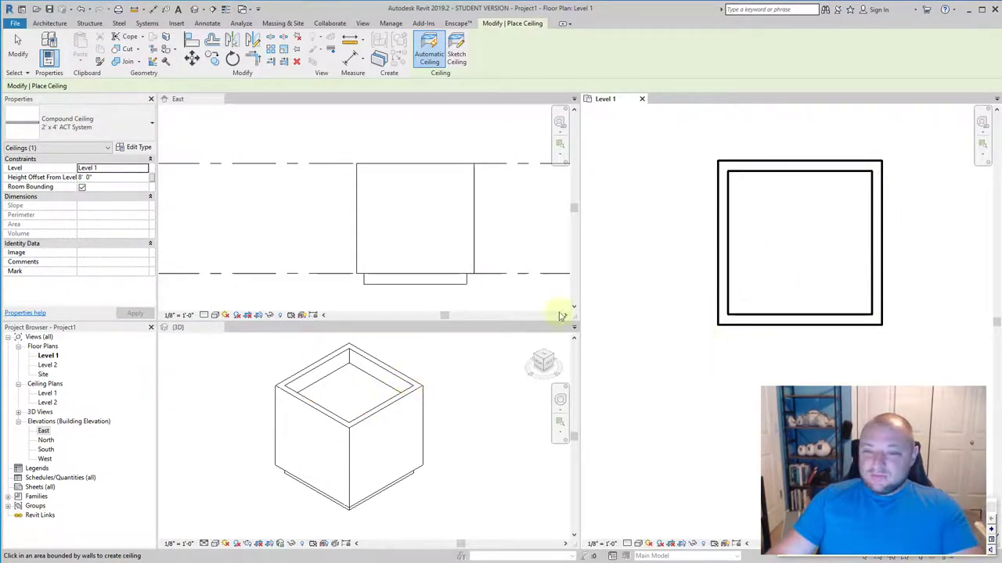
pyautogui.click(477, 351)
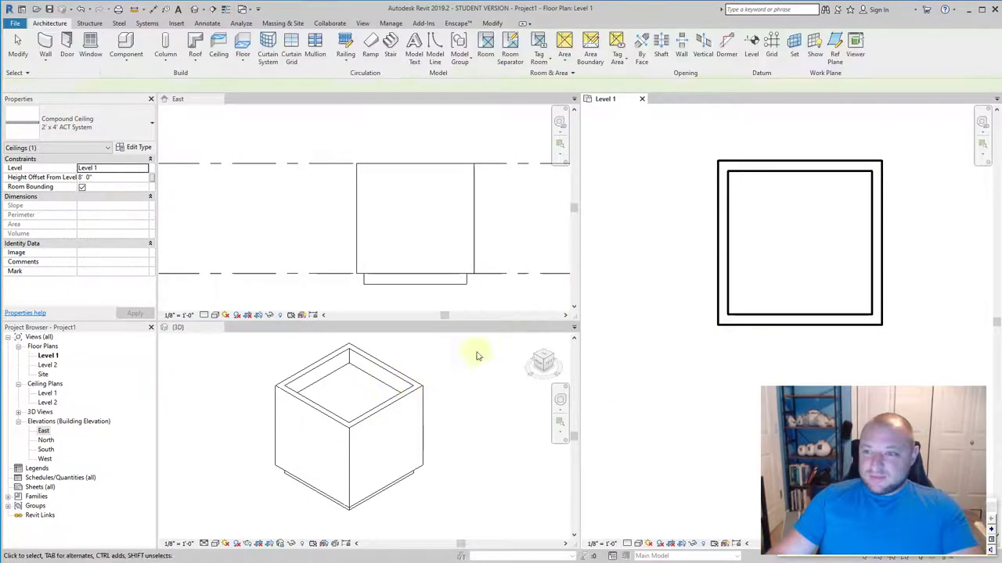
pyautogui.click(384, 388)
pyautogui.doubleClick(383, 389)
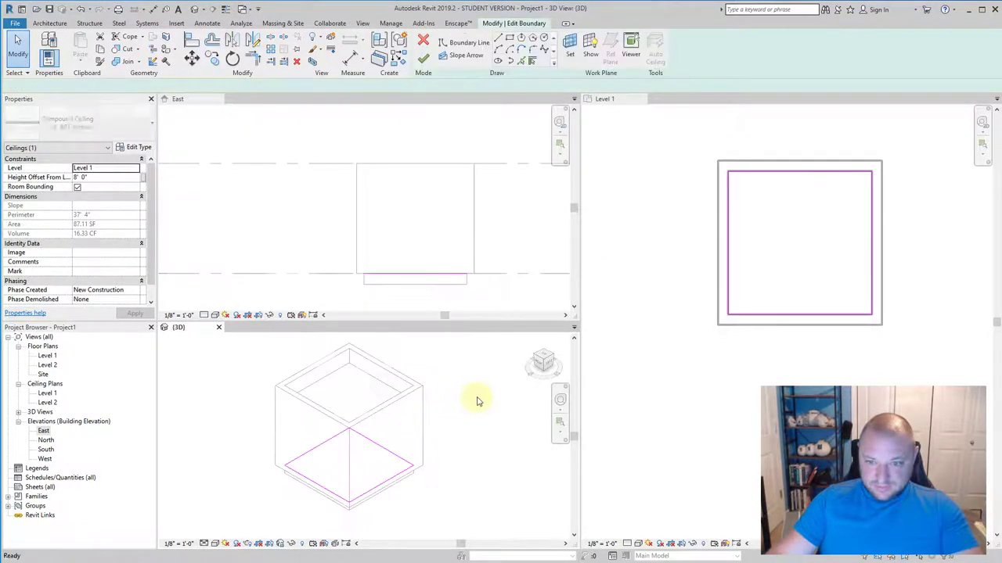
pyautogui.click(423, 39)
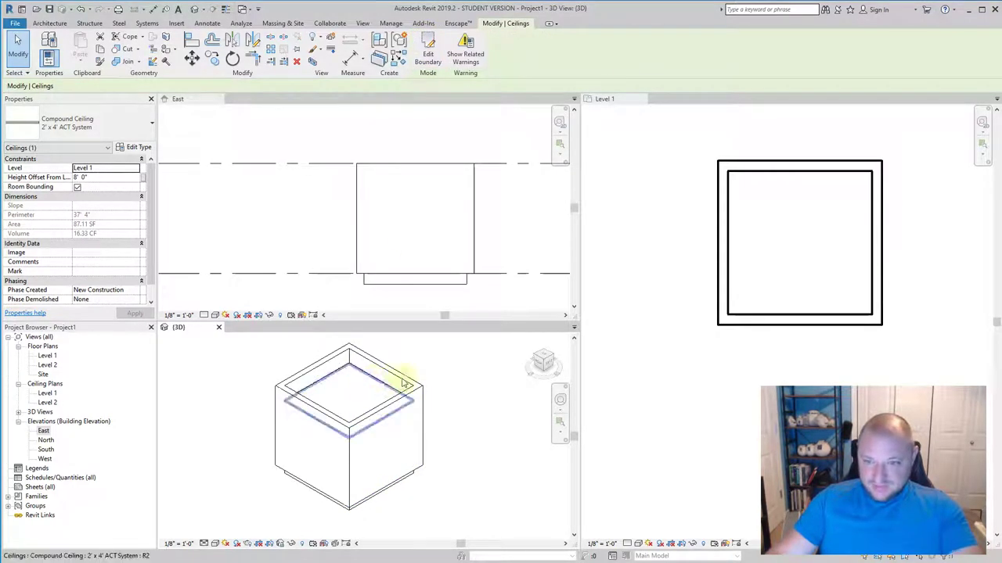
pyautogui.click(443, 384)
pyautogui.click(383, 382)
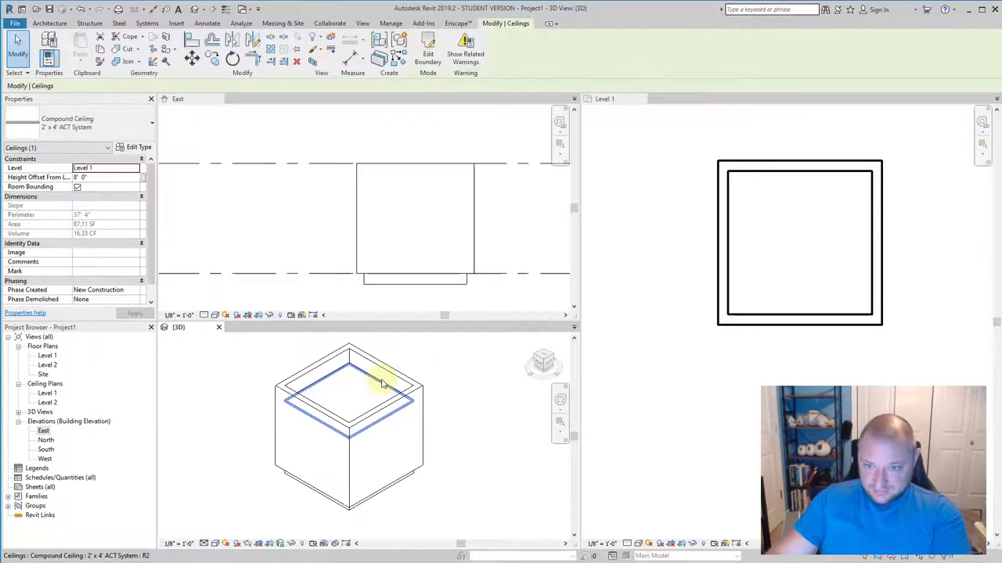
pyautogui.press('Escape')
pyautogui.click(379, 383)
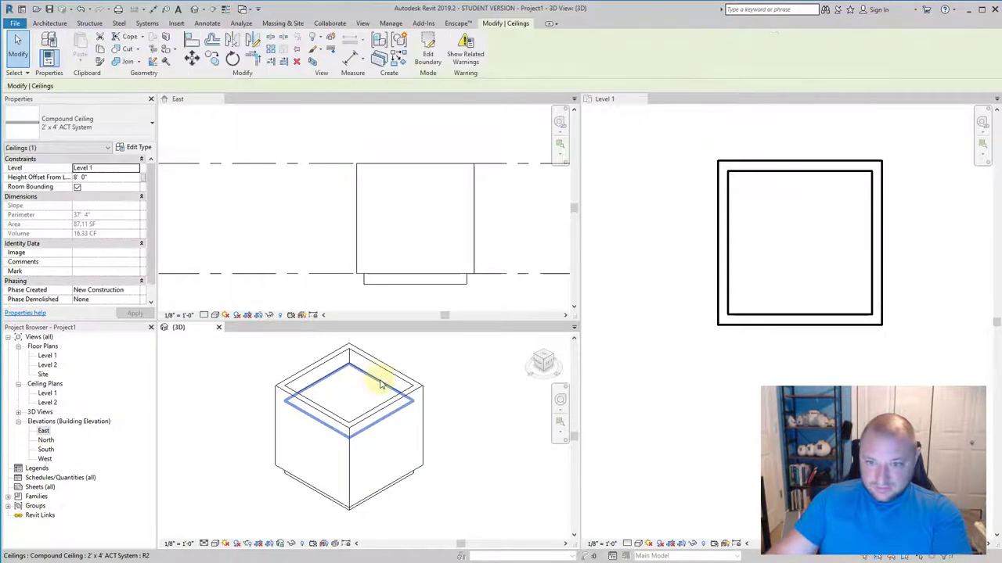
pyautogui.press('Escape')
pyautogui.click(375, 384)
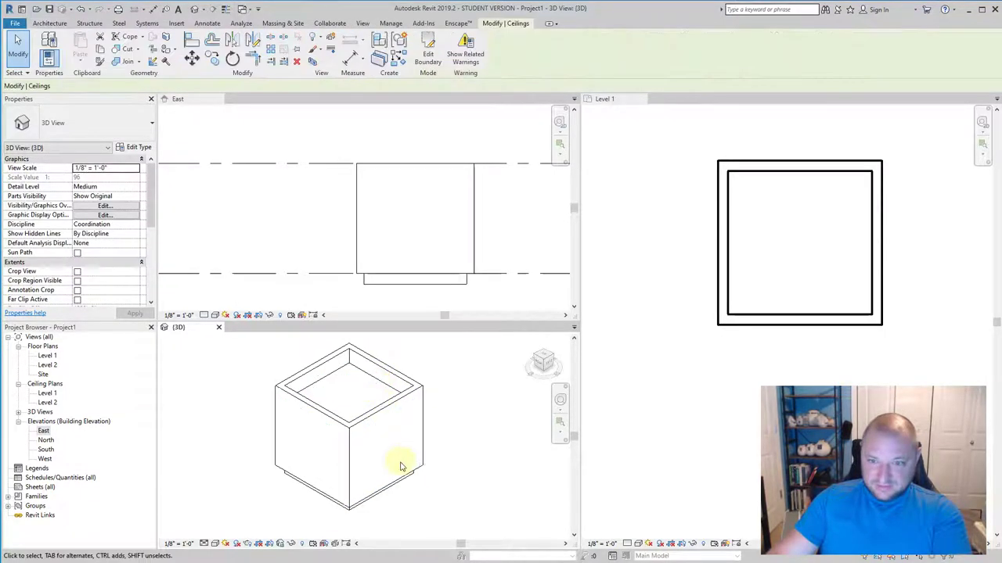
pyautogui.press('Escape')
pyautogui.click(375, 382)
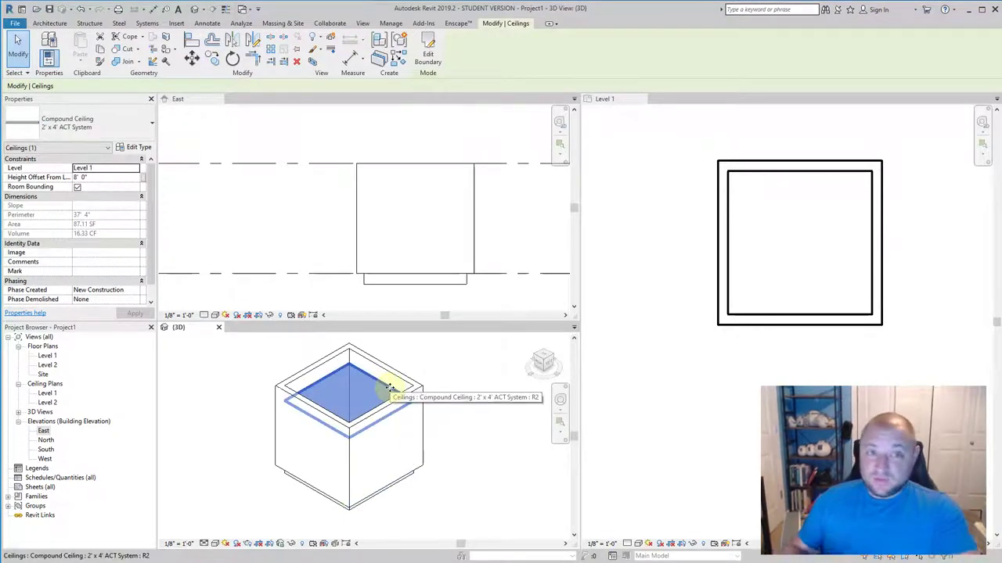
# Switch the 3D view's visual style to Shaded, then Hidden Line, then Wireframe.
pyautogui.scroll(-2, 327, 450)
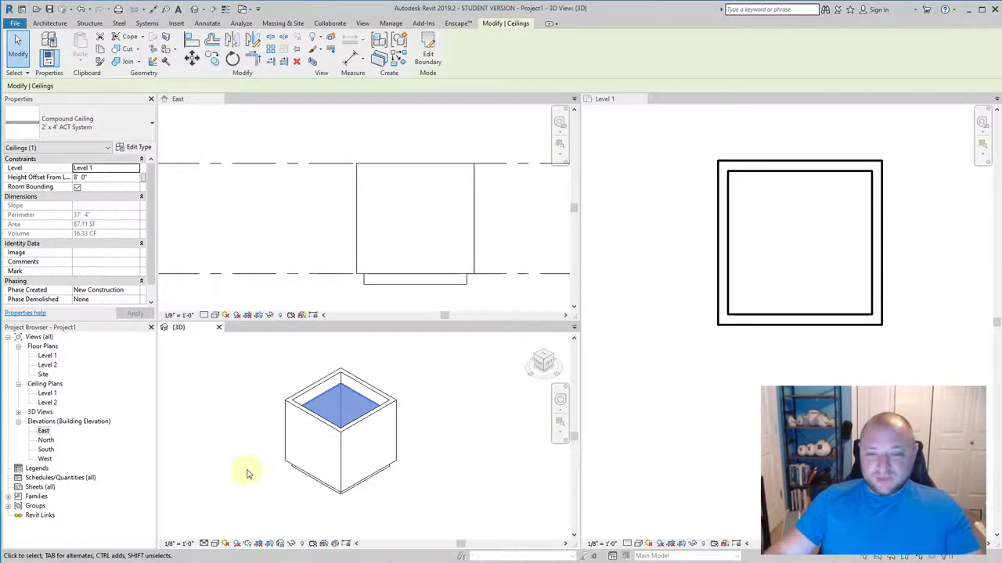
pyautogui.moveTo(375, 436); pyautogui.dragTo(340, 509, button='middle')
pyautogui.moveTo(334, 464); pyautogui.dragTo(295, 401, button='middle')
pyautogui.scroll(-1, 285, 480)
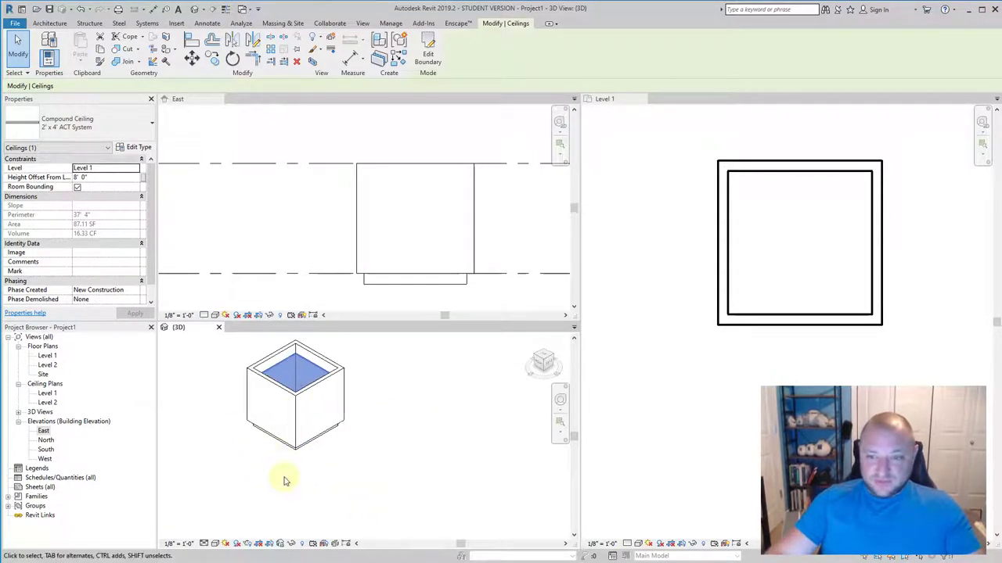
pyautogui.click(218, 544)
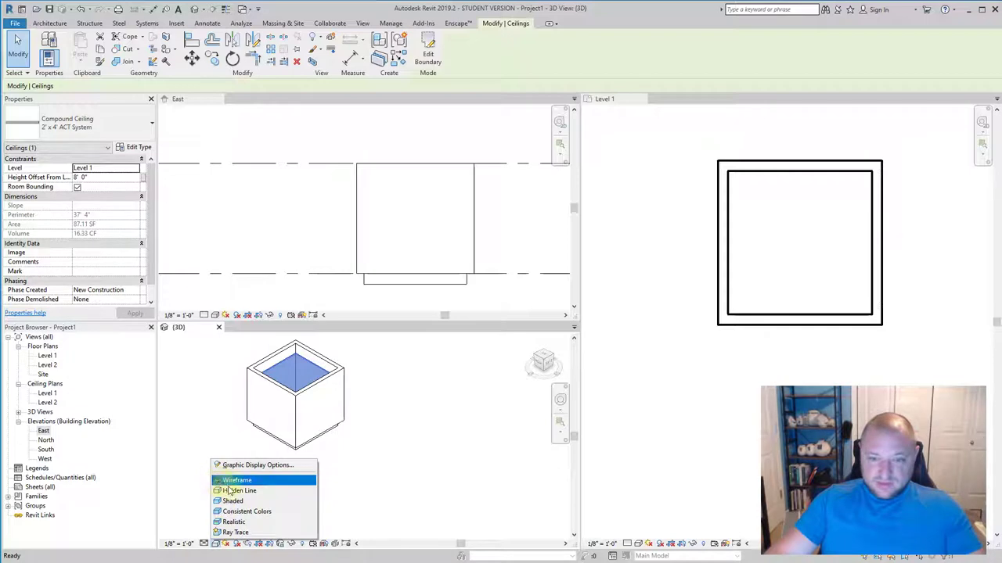
pyautogui.click(234, 501)
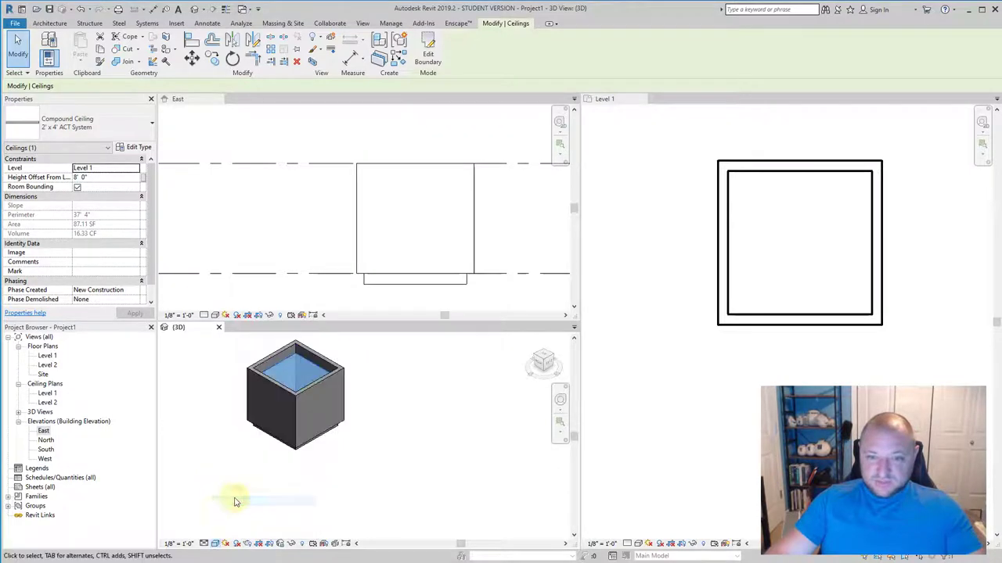
pyautogui.click(217, 544)
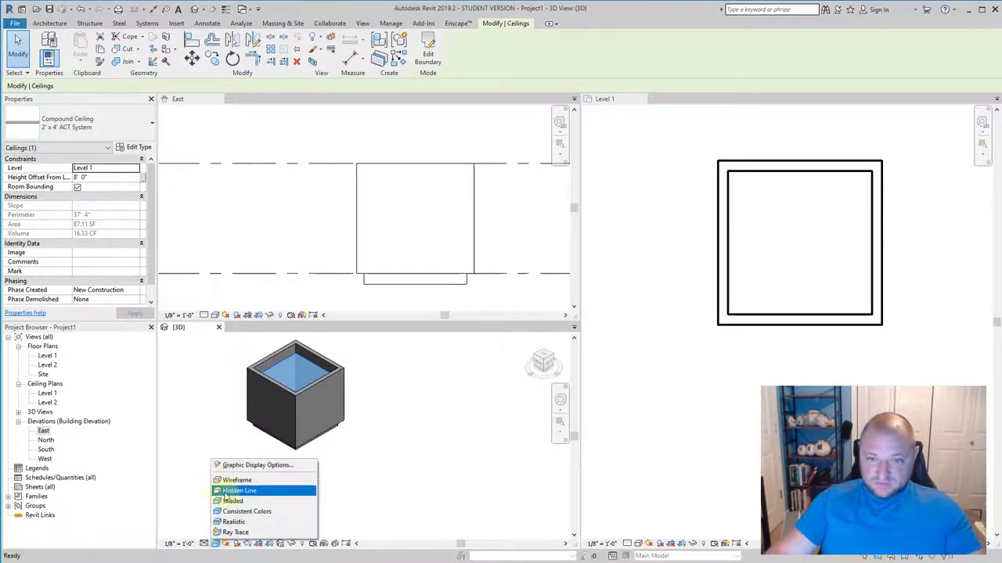
pyautogui.click(268, 491)
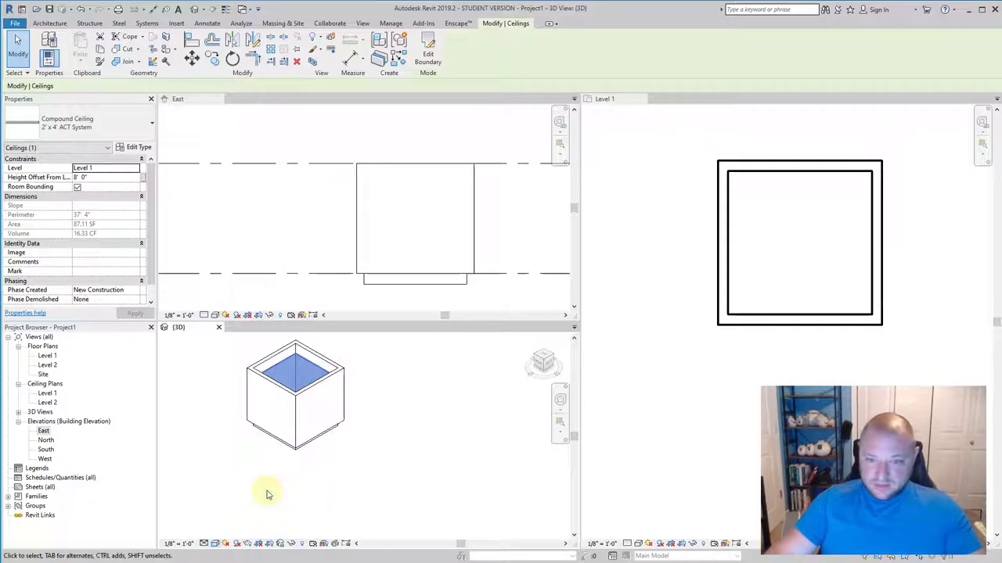
pyautogui.click(219, 545)
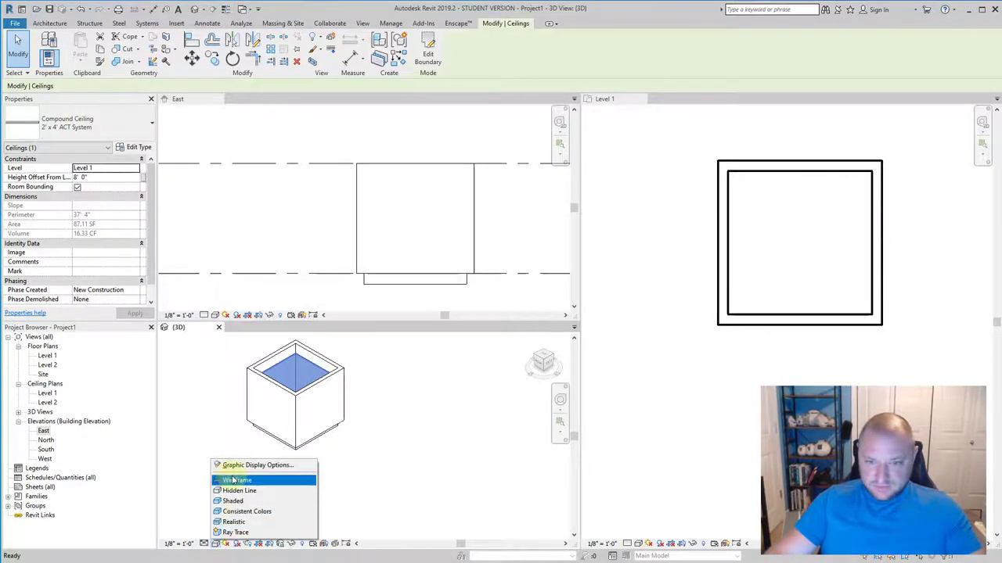
pyautogui.click(258, 480)
# Orbit the wireframe model and select the ceiling inside the room.
pyautogui.scroll(2, 317, 396)
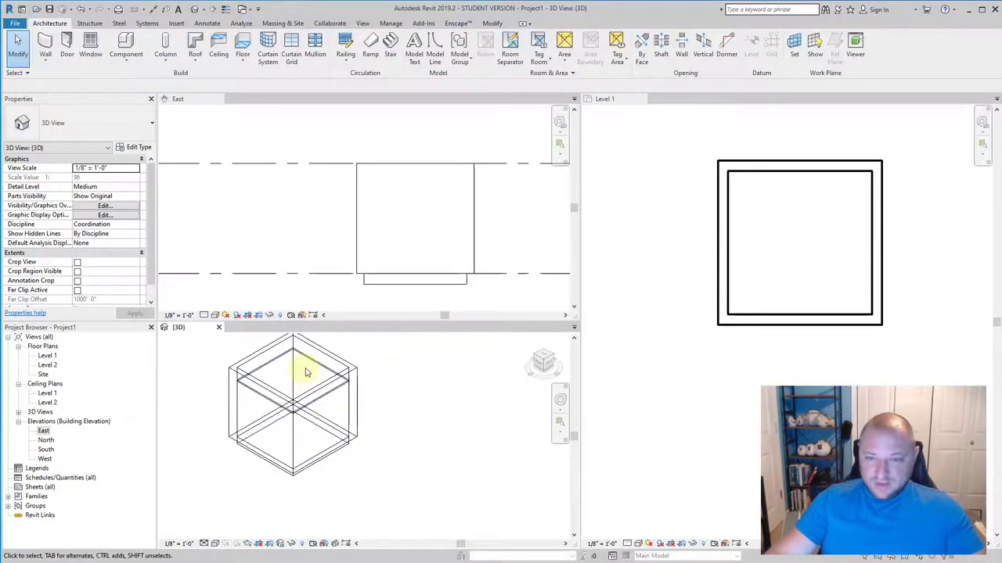
pyautogui.keyDown('shift'); pyautogui.moveTo(374, 465); pyautogui.dragTo(358, 454, button='middle'); pyautogui.keyUp('shift')
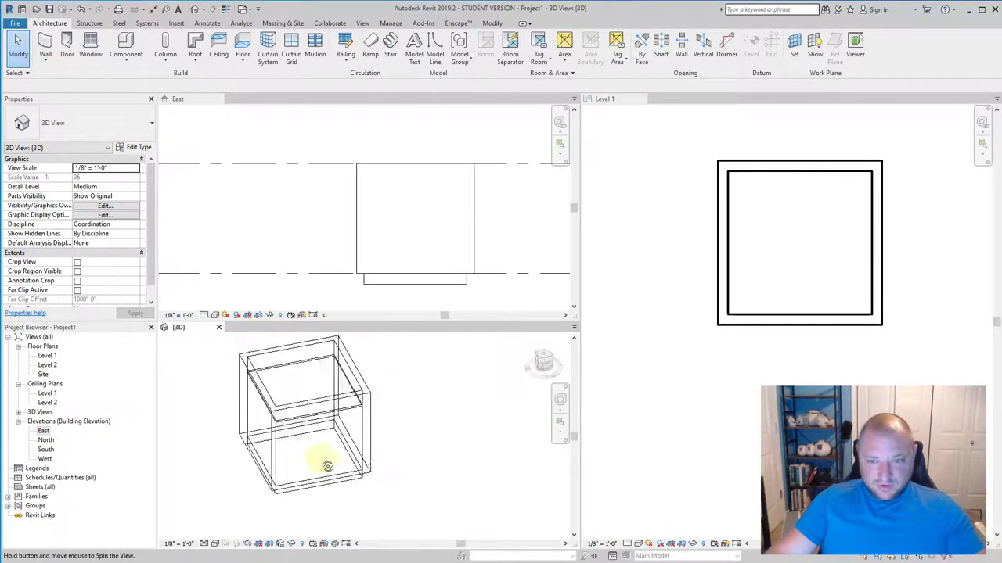
pyautogui.click(310, 381)
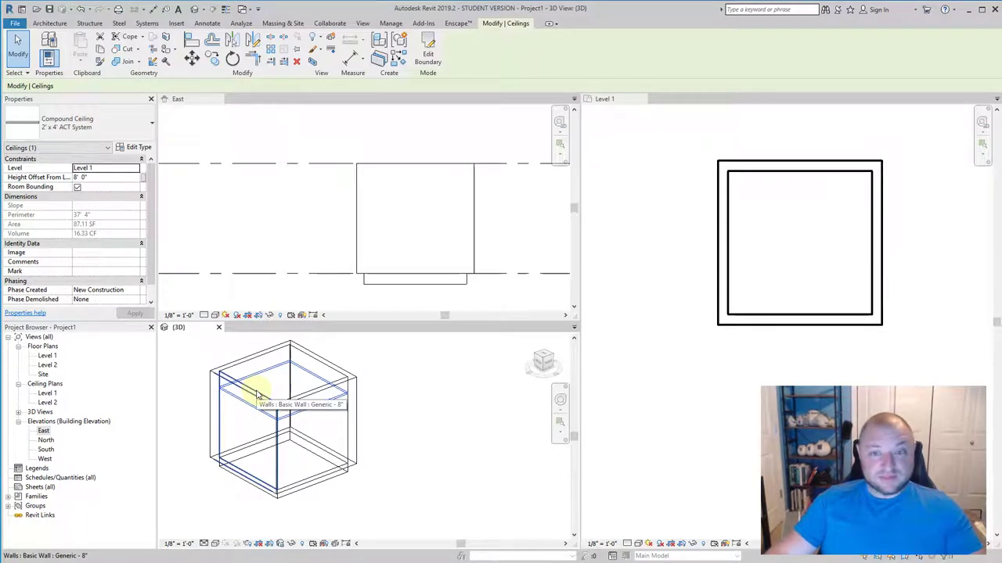
pyautogui.click(365, 454)
pyautogui.click(319, 379)
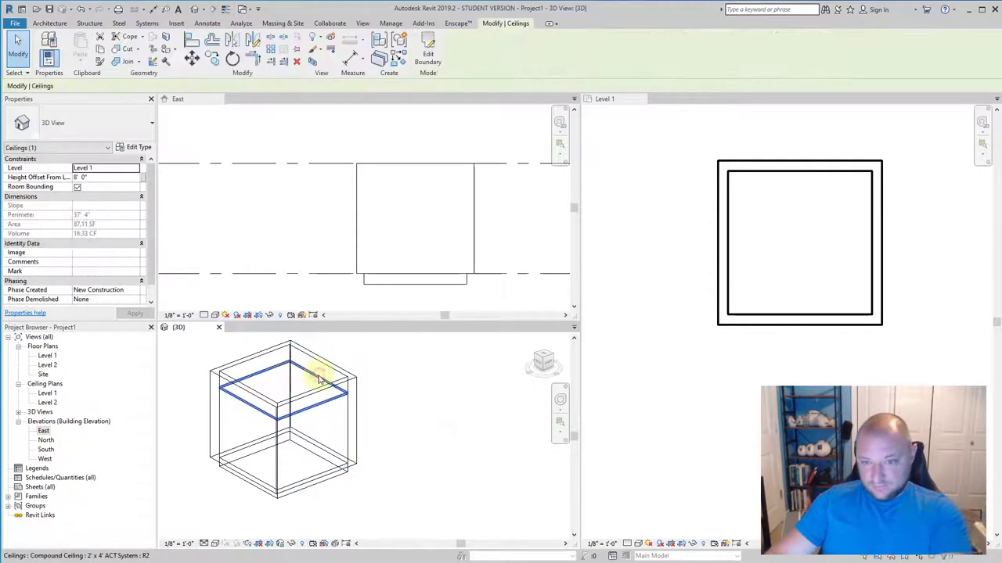
pyautogui.press('Escape')
# Place a new 2' x 4' ACT ceiling inside the room from the Level 1 plan.
pyautogui.click(663, 302)
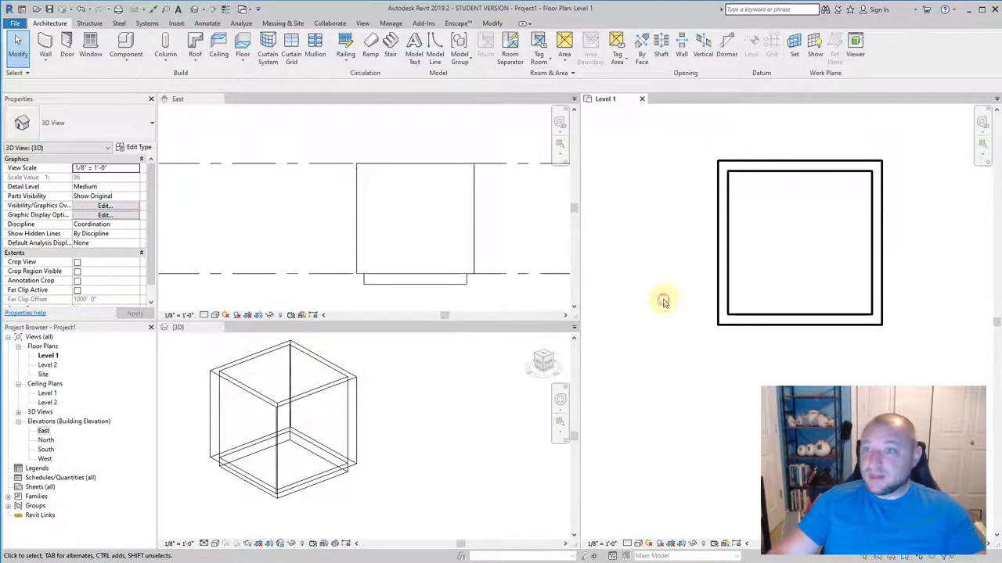
pyautogui.click(219, 48)
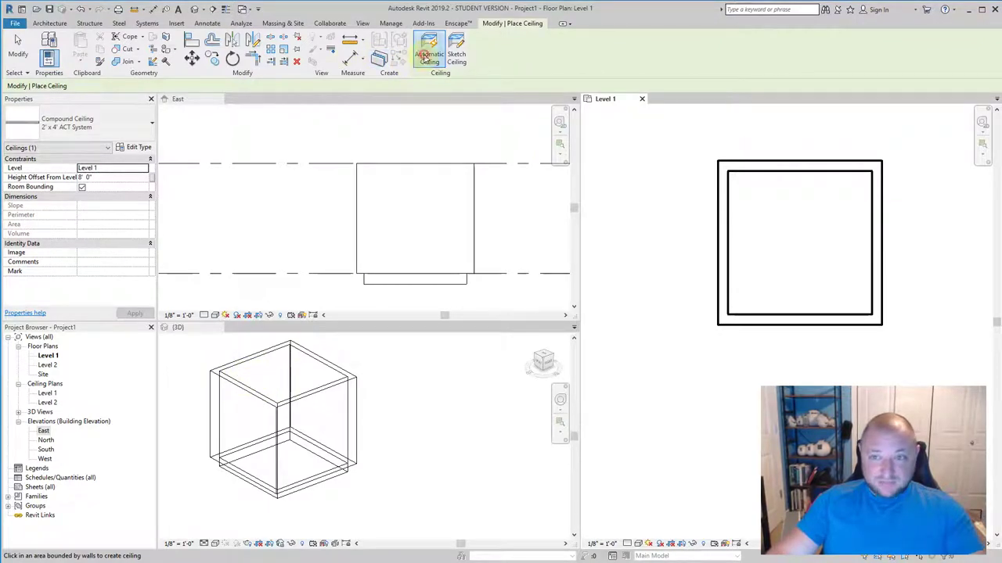
pyautogui.click(795, 234)
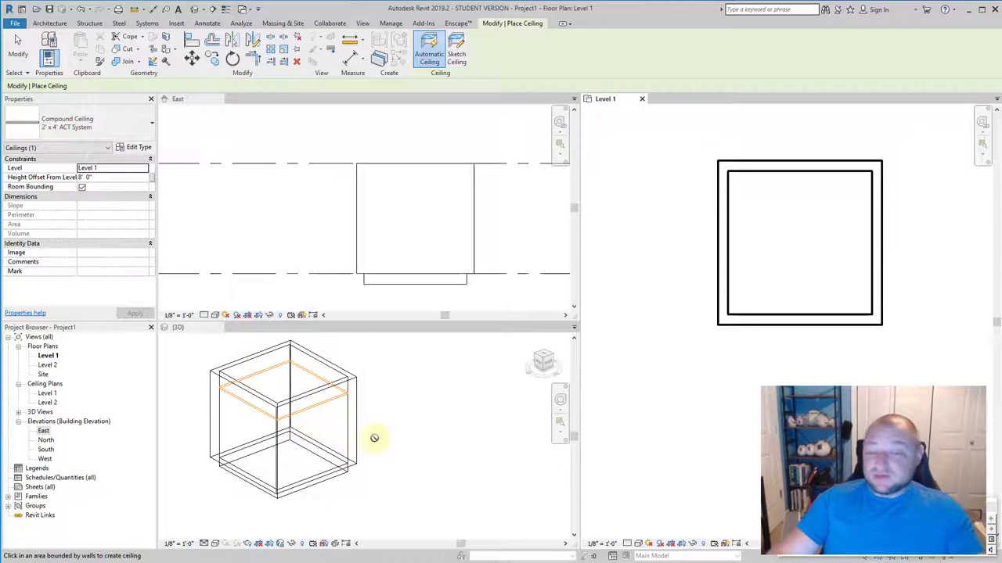
pyautogui.scroll(-1, 374, 439)
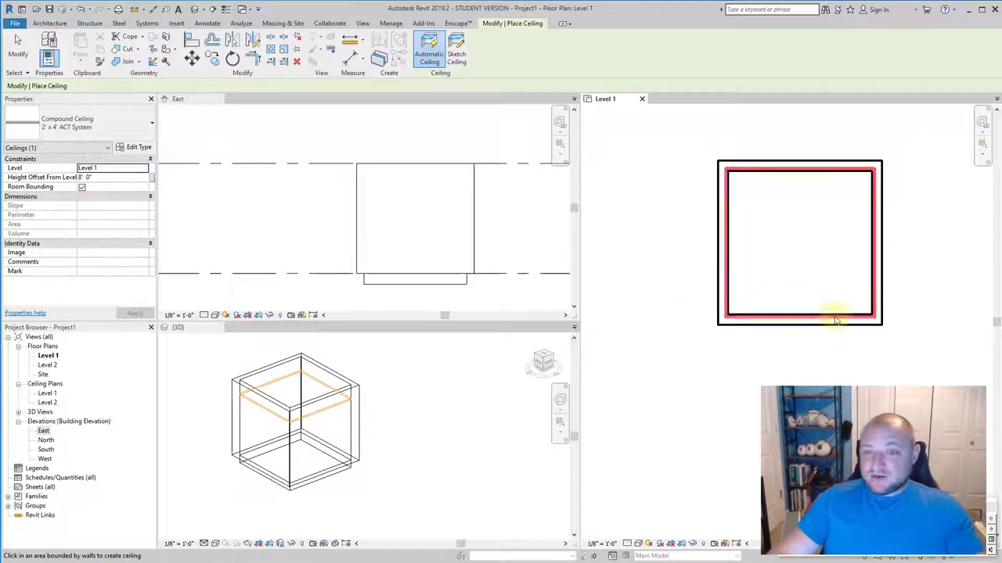
pyautogui.click(729, 294)
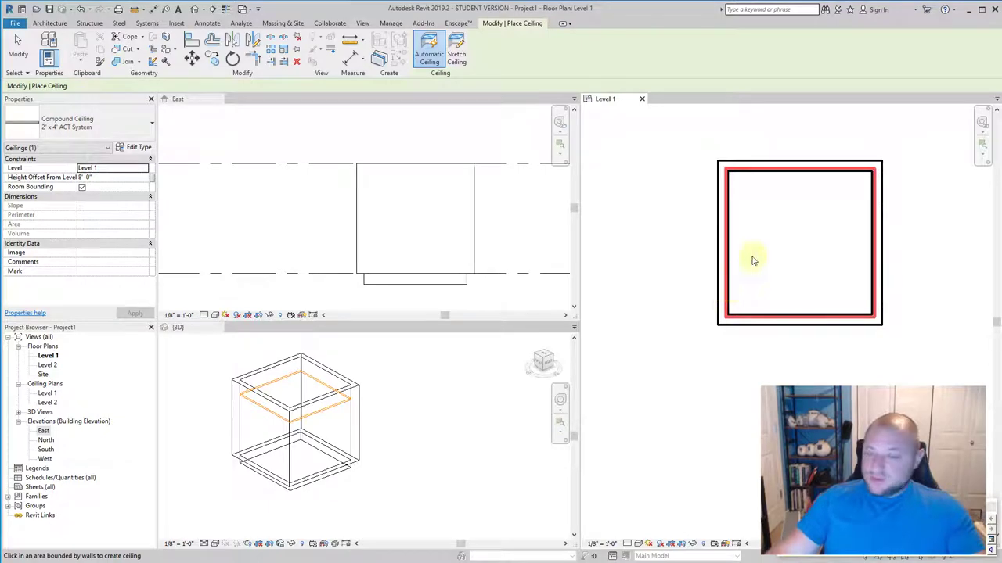
pyautogui.press('Escape')
pyautogui.press('Escape')
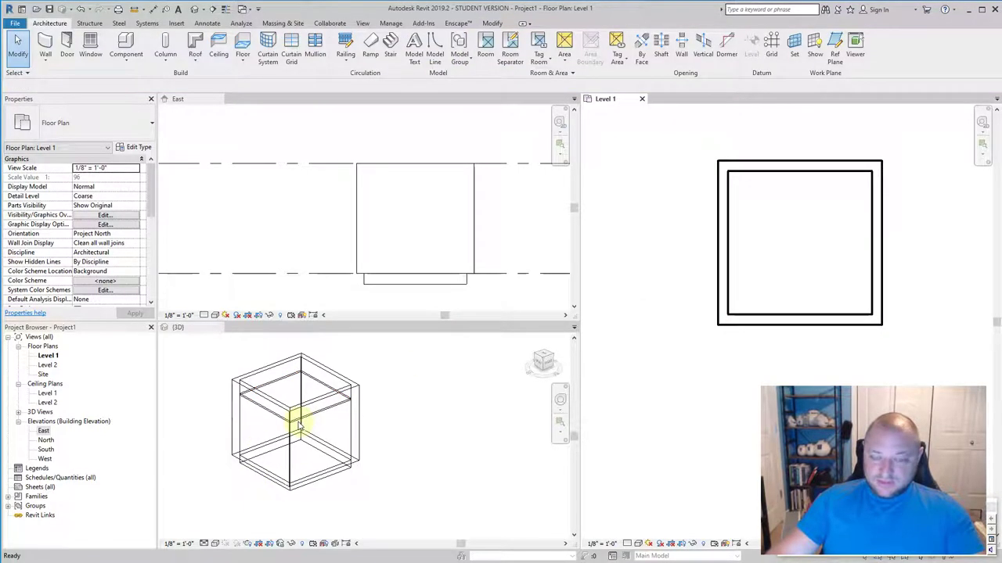
# Start the Door tool and zoom the Level 1 plan in on the bottom wall.
pyautogui.click(408, 462)
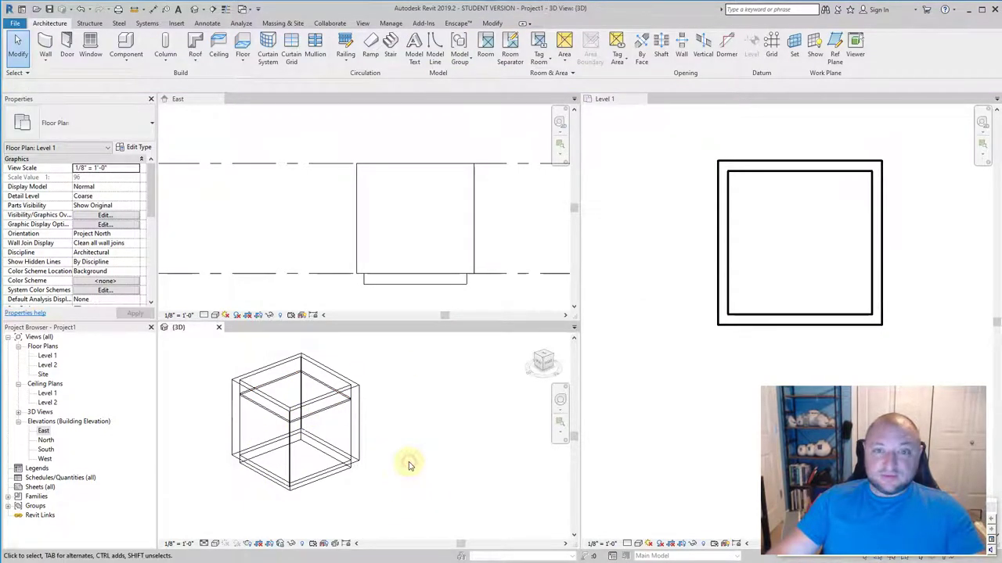
pyautogui.click(68, 47)
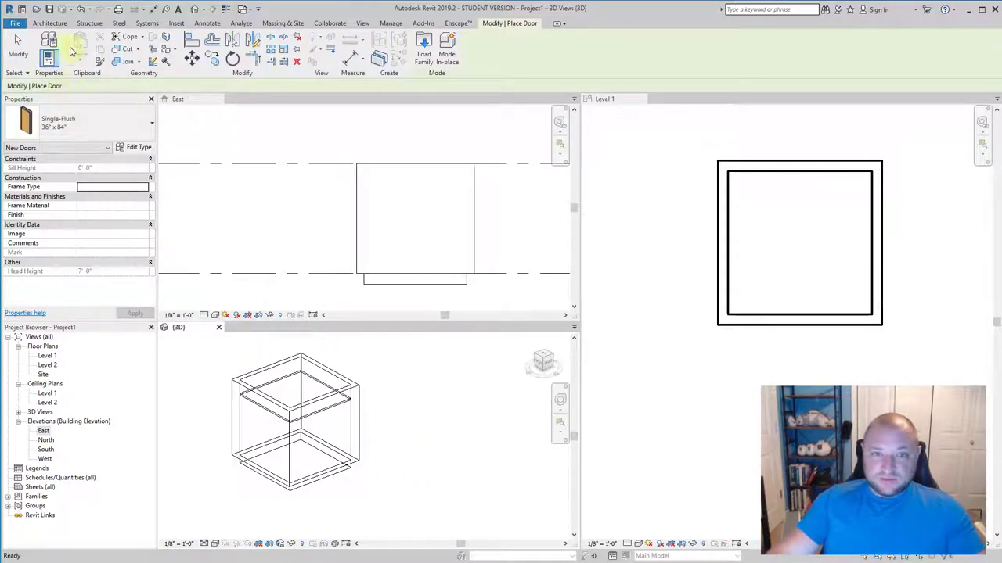
pyautogui.press('Escape')
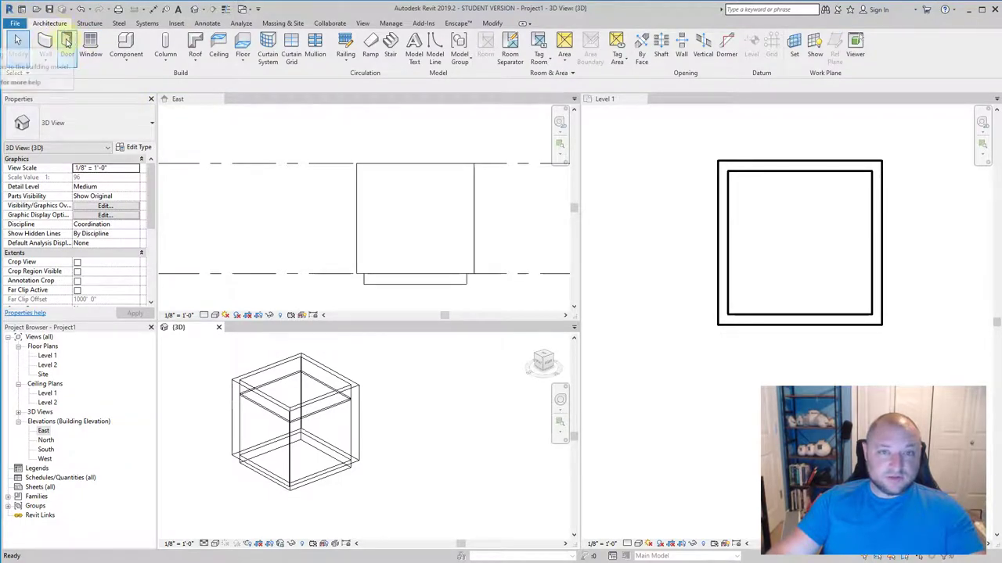
pyautogui.click(67, 43)
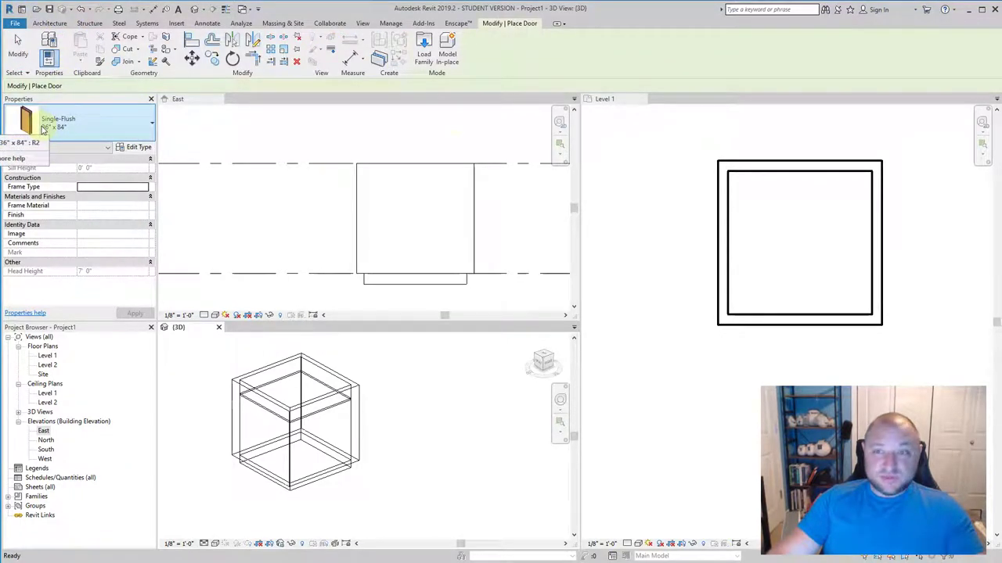
pyautogui.click(608, 102)
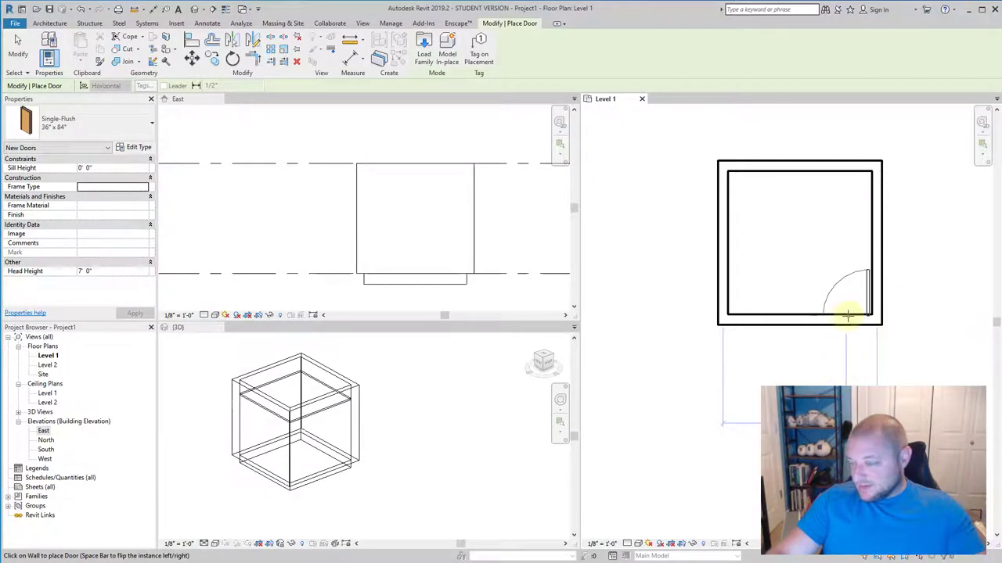
pyautogui.scroll(1, 848, 315)
pyautogui.scroll(1, 847, 315)
pyautogui.scroll(1, 845, 316)
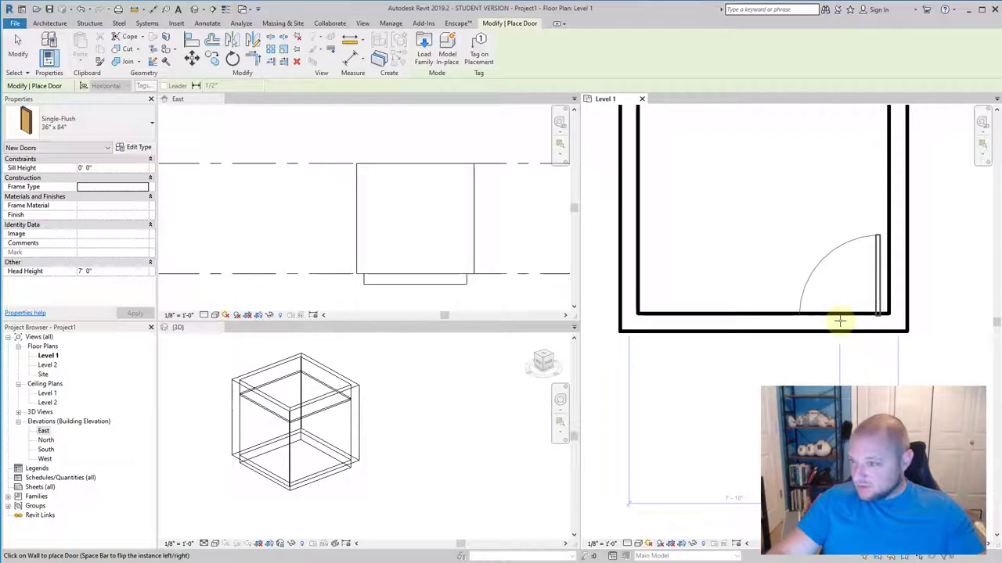
# Place a Single-Flush 36" x 84" door in the bottom wall near the right corner.
pyautogui.click(840, 320)
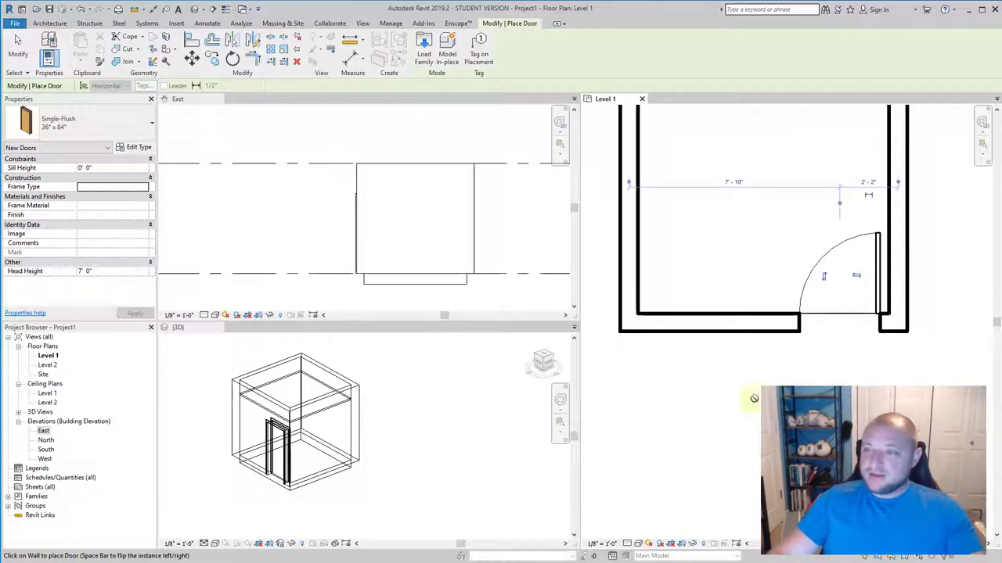
pyautogui.scroll(2, 830, 298)
pyautogui.scroll(2, 880, 335)
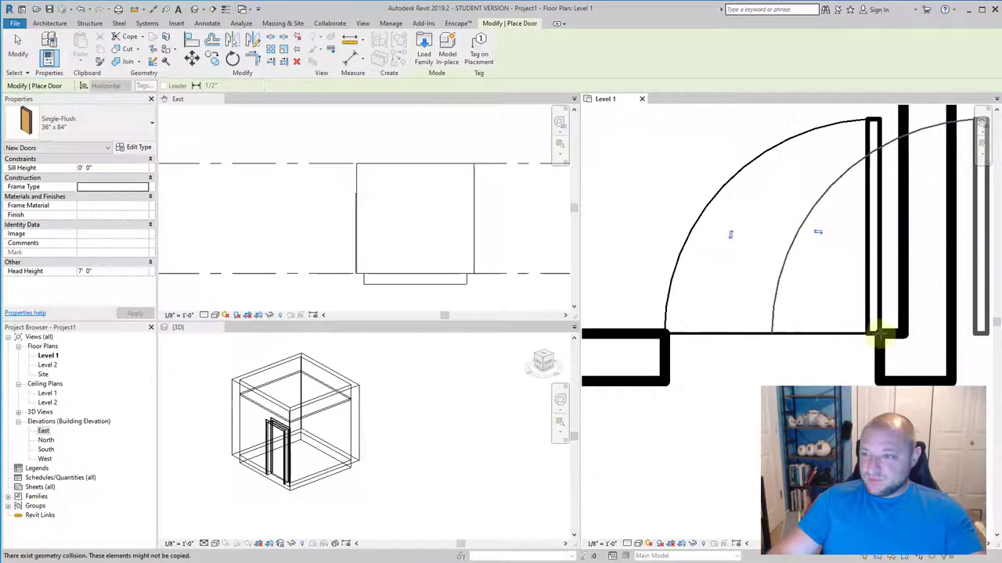
pyautogui.scroll(-1, 779, 356)
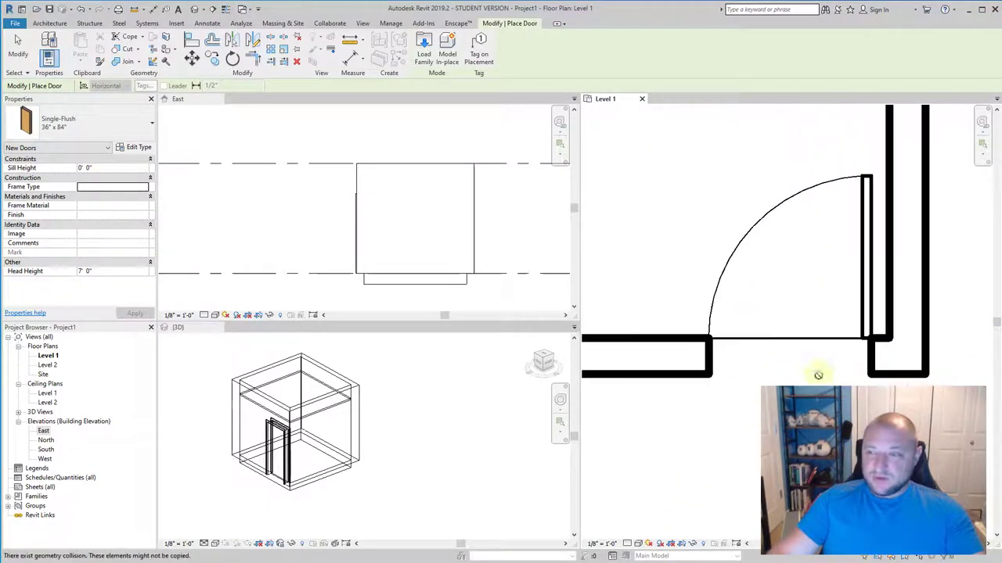
pyautogui.scroll(-1, 813, 368)
pyautogui.scroll(-1, 783, 344)
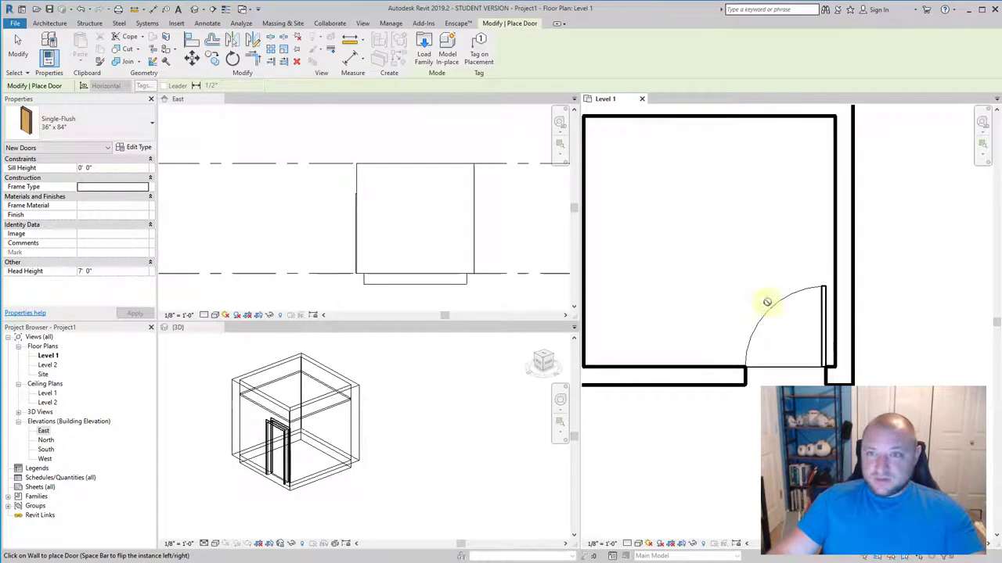
pyautogui.scroll(-1, 772, 331)
pyautogui.click(749, 354)
pyautogui.press('Escape')
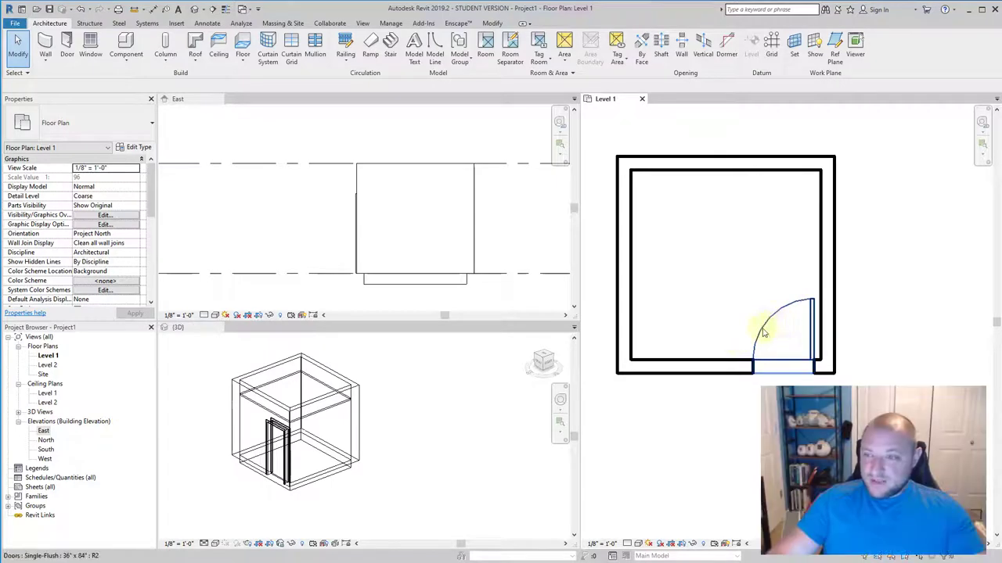
pyautogui.click(781, 318)
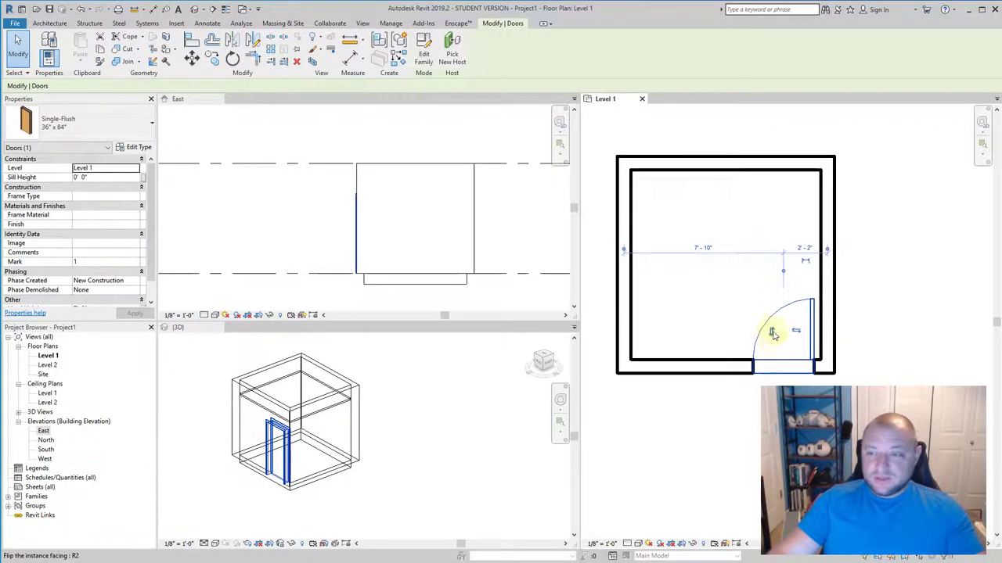
pyautogui.click(772, 335)
pyautogui.moveTo(773, 402); pyautogui.dragTo(758, 313, button='middle')
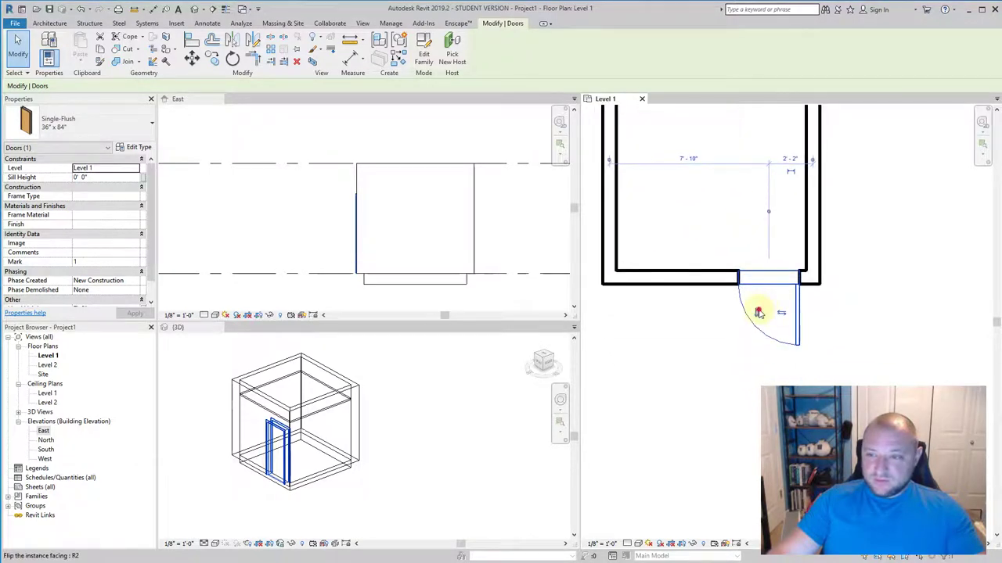
pyautogui.click(758, 313)
pyautogui.click(779, 248)
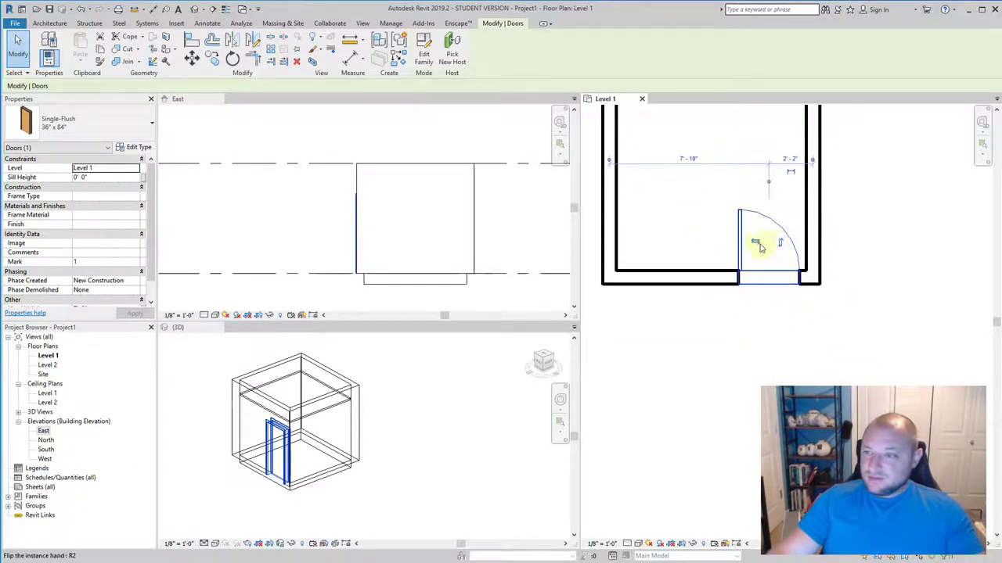
pyautogui.click(759, 247)
pyautogui.click(681, 332)
pyautogui.moveTo(682, 332); pyautogui.dragTo(626, 398, button='middle')
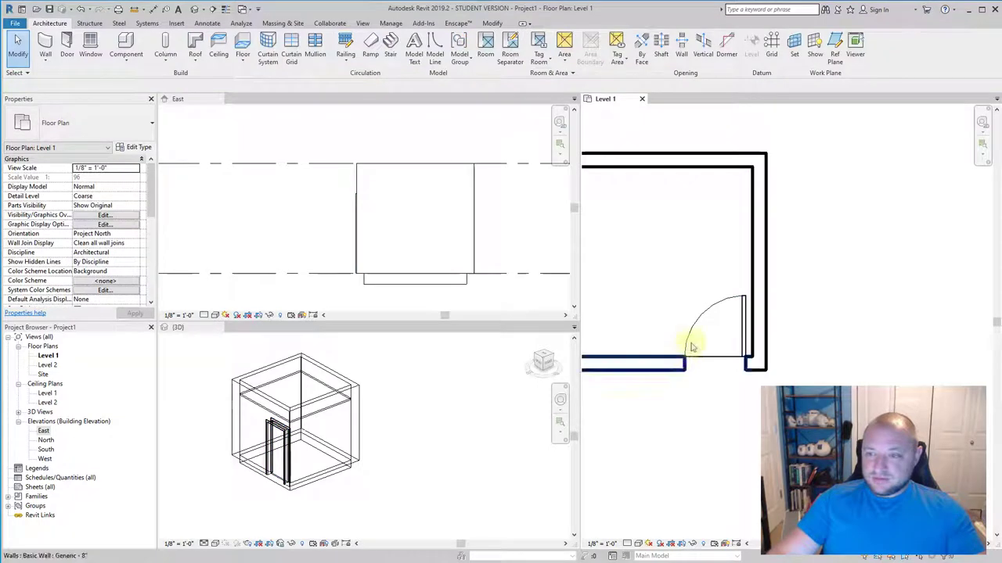
pyautogui.click(744, 320)
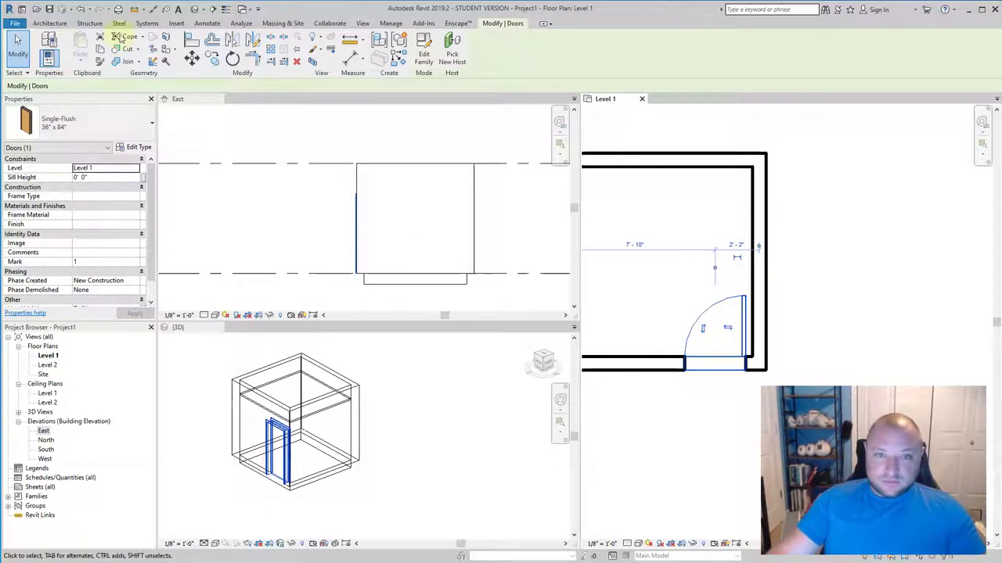
# Start the Window tool and zoom the Level 1 plan in on the room's left wall.
pyautogui.click(48, 24)
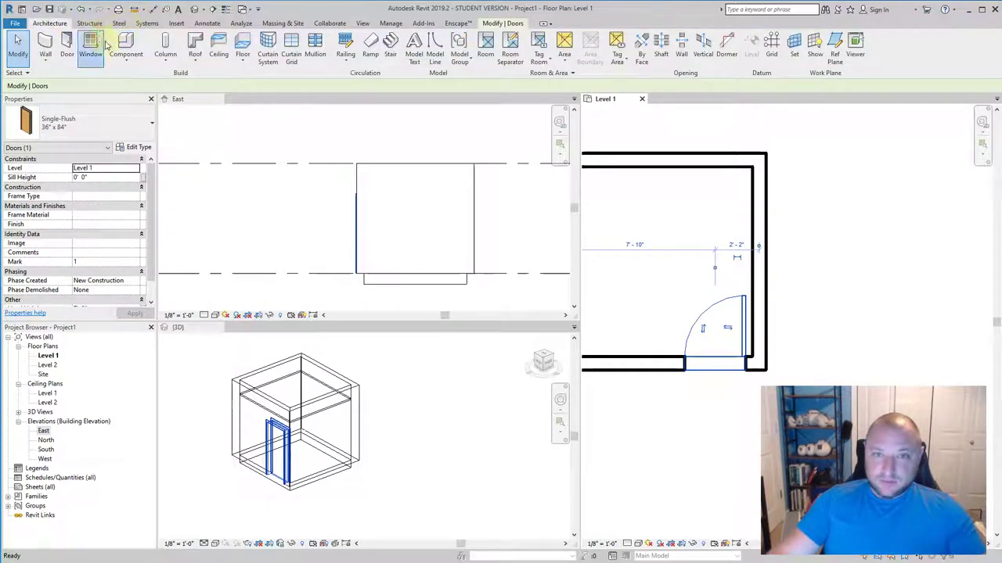
pyautogui.click(102, 43)
pyautogui.scroll(3, 645, 275)
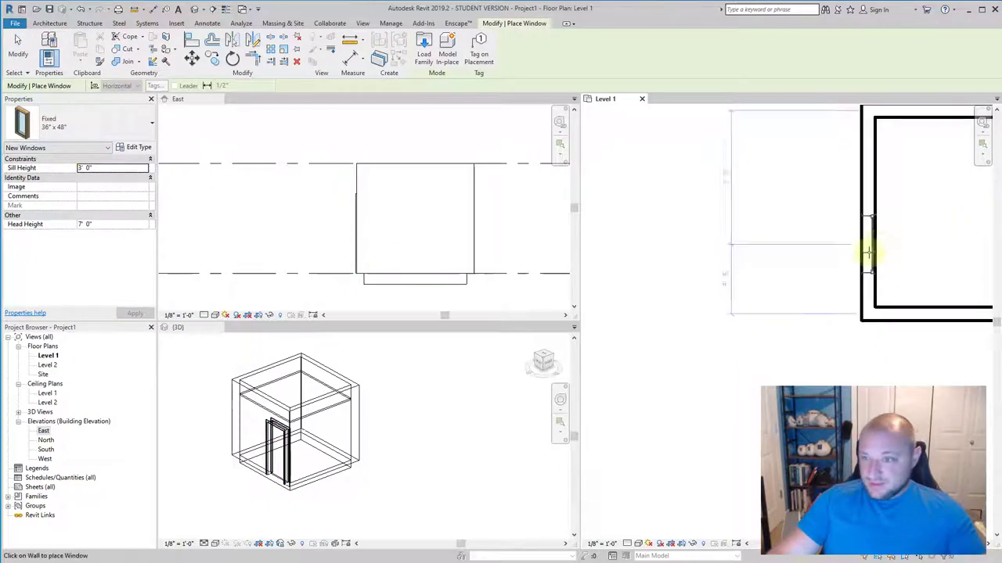
pyautogui.scroll(-3, 867, 250)
pyautogui.moveTo(800, 352); pyautogui.dragTo(701, 306, button='middle')
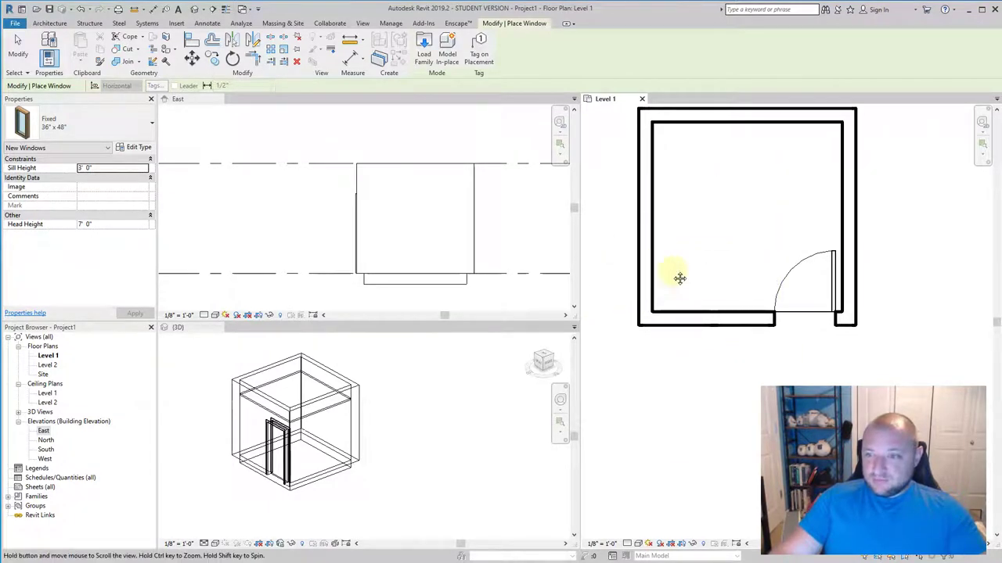
pyautogui.scroll(-1, 670, 277)
pyautogui.scroll(1, 678, 282)
pyautogui.scroll(-1, 668, 273)
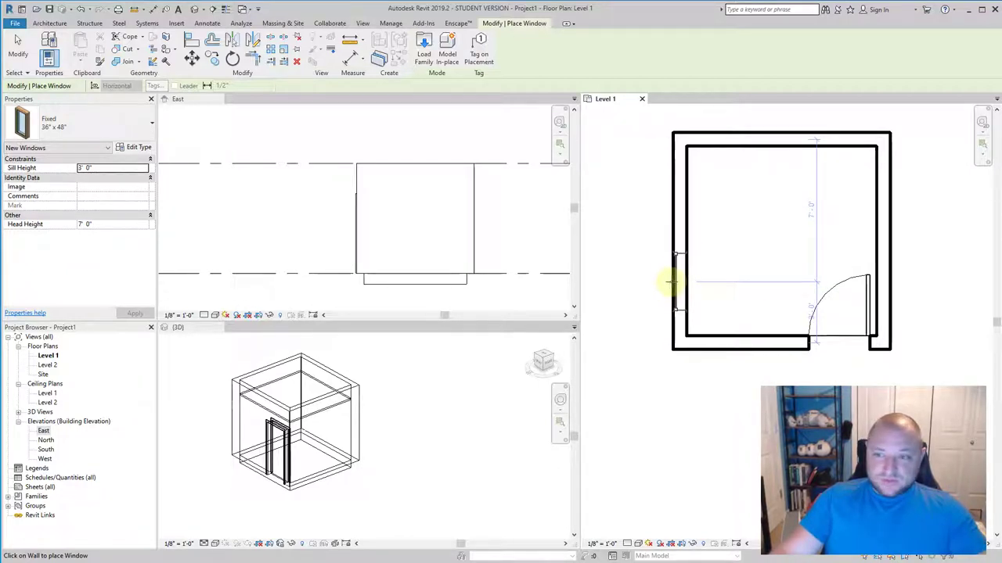
pyautogui.scroll(2, 679, 280)
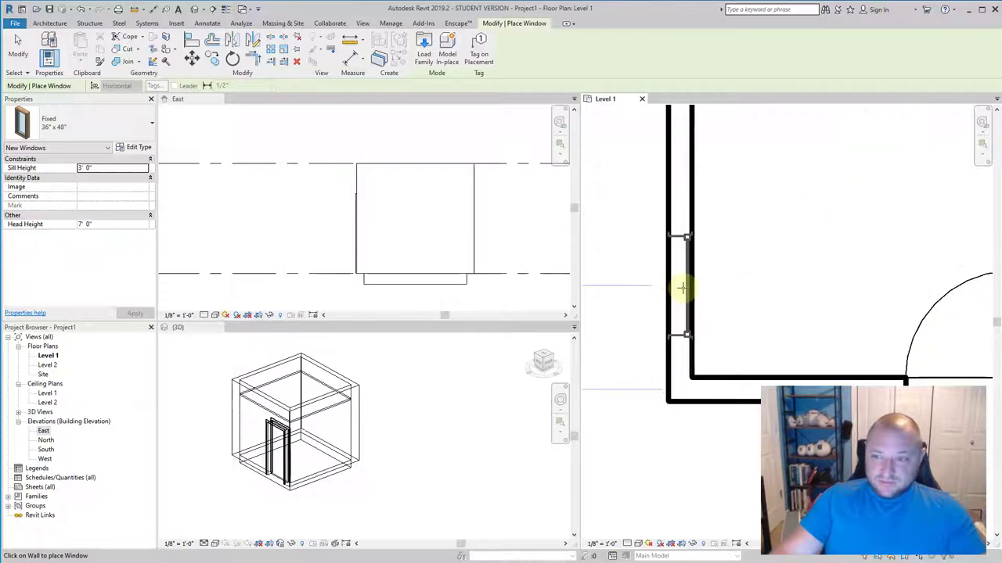
pyautogui.scroll(3, 684, 286)
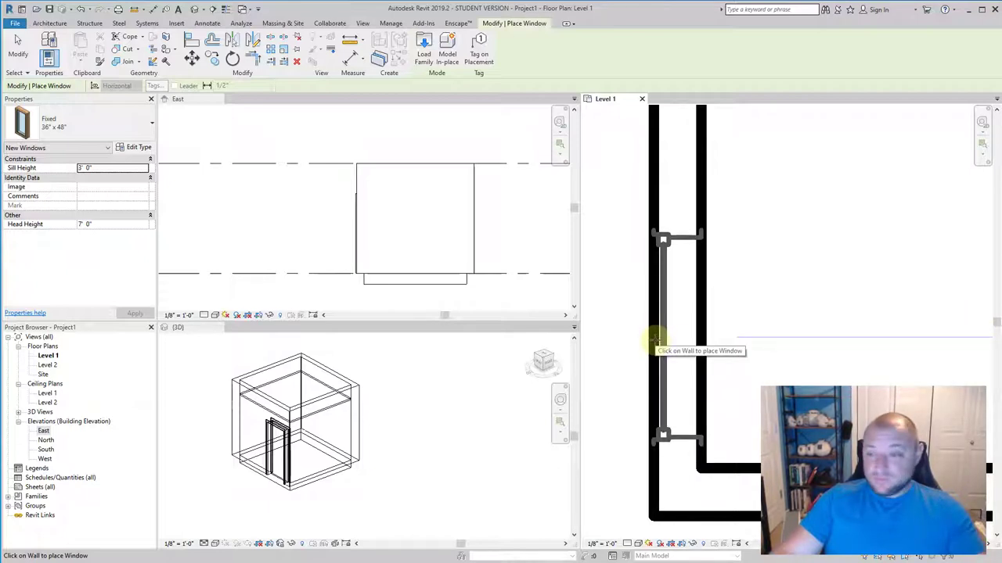
# Place two Fixed 36" x 48" windows along the left wall.
pyautogui.click(646, 340)
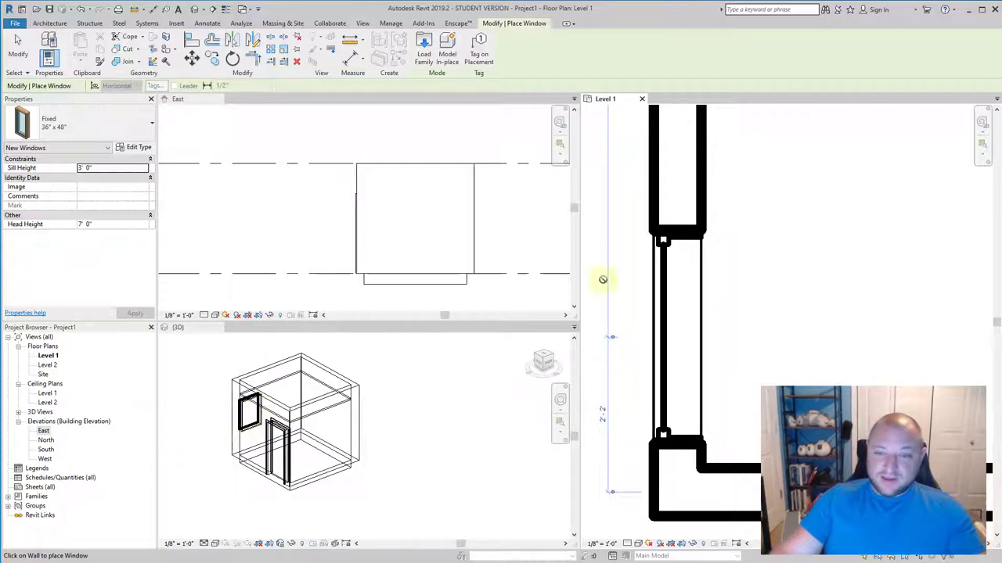
pyautogui.scroll(-2, 718, 307)
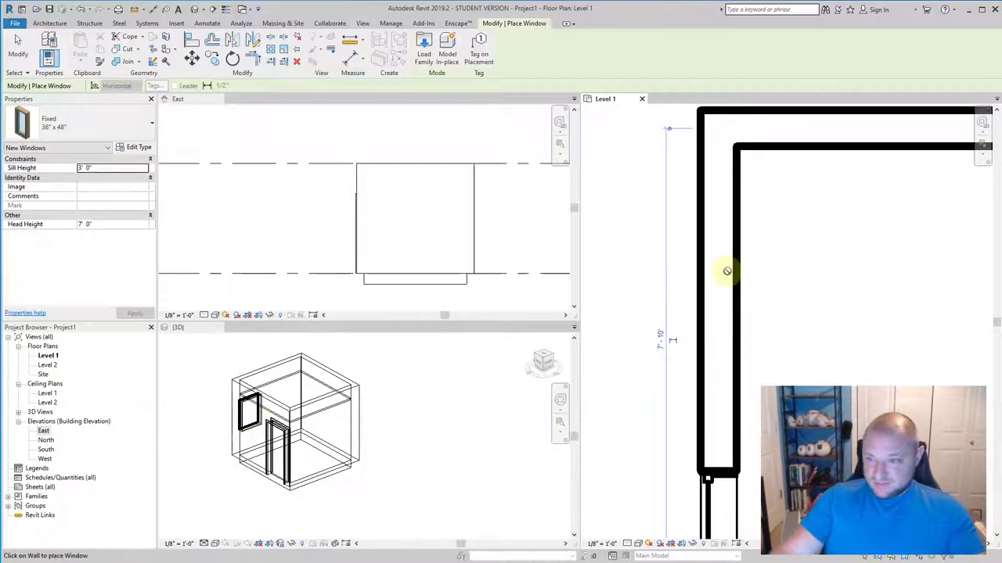
pyautogui.click(702, 250)
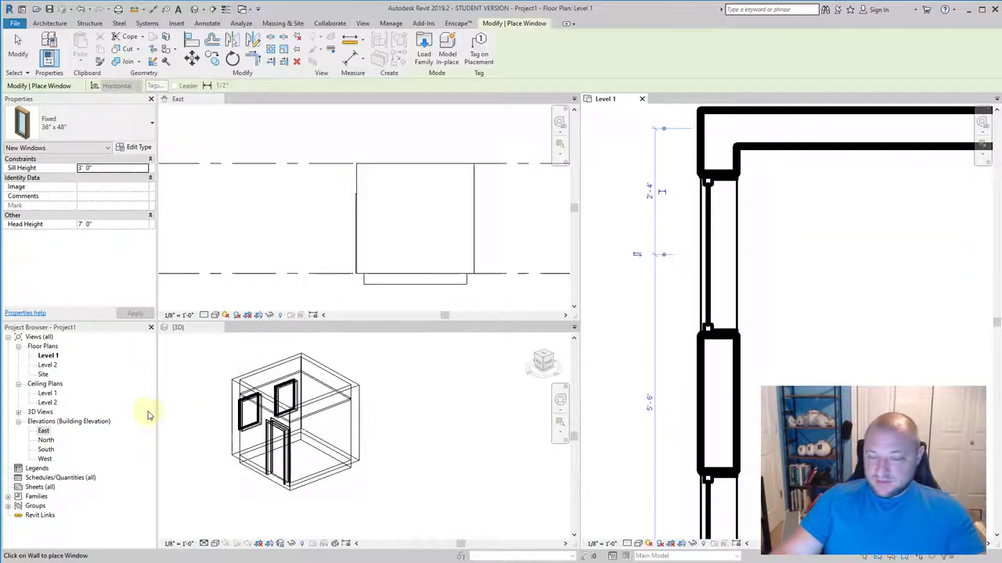
pyautogui.press('Escape')
pyautogui.press('Escape')
# Switch the 3D view's visual style to Shaded, then orbit and zoom to inspect the door and windows.
pyautogui.click(225, 493)
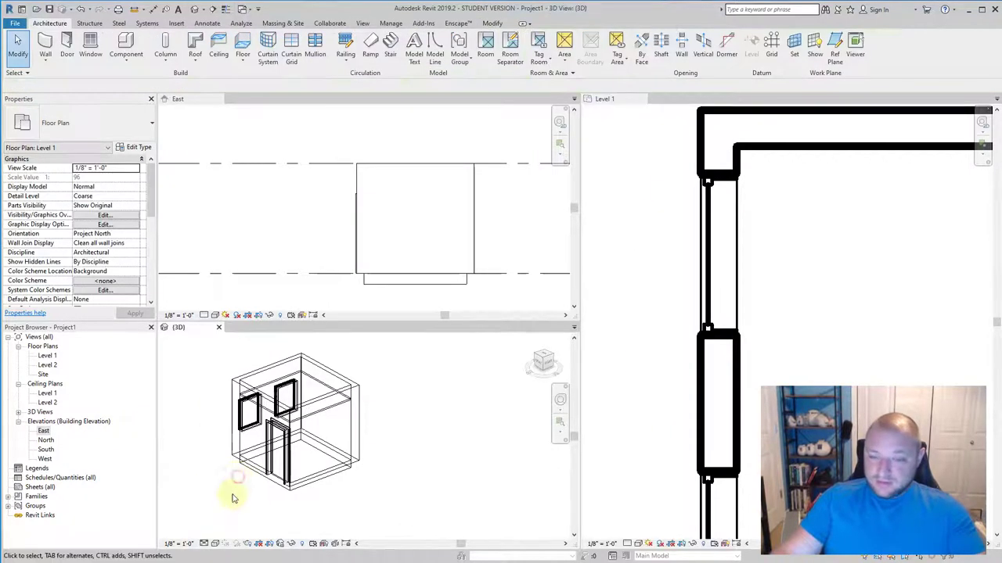
pyautogui.click(216, 543)
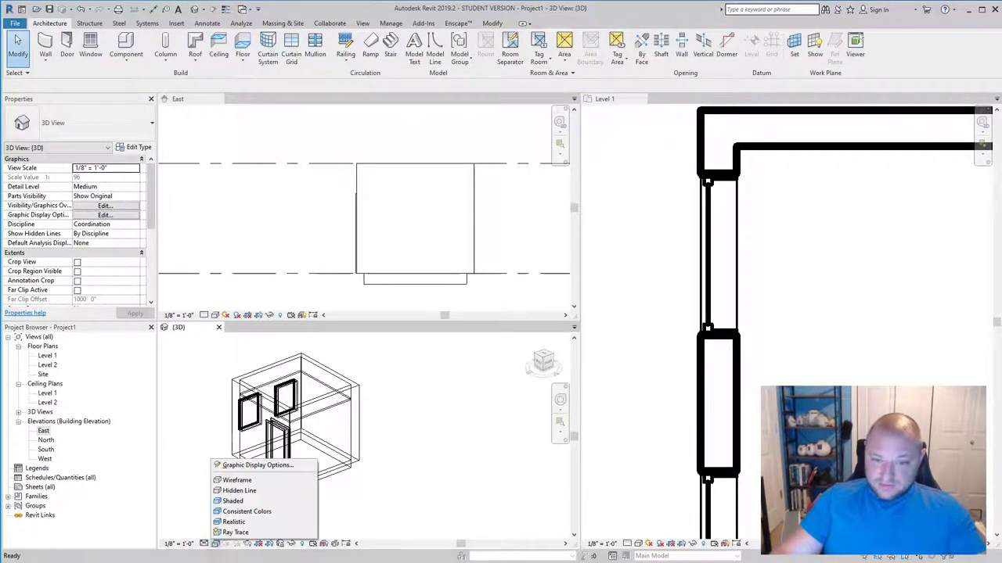
pyautogui.click(234, 502)
pyautogui.moveTo(212, 496)
pyautogui.keyDown('shift'); pyautogui.mouseDown(button='middle')
pyautogui.moveTo(346, 458)
pyautogui.moveTo(239, 470)
pyautogui.moveTo(443, 431)
pyautogui.moveTo(340, 454)
pyautogui.mouseUp(button='middle'); pyautogui.keyUp('shift')
pyautogui.scroll(3, 239, 460)
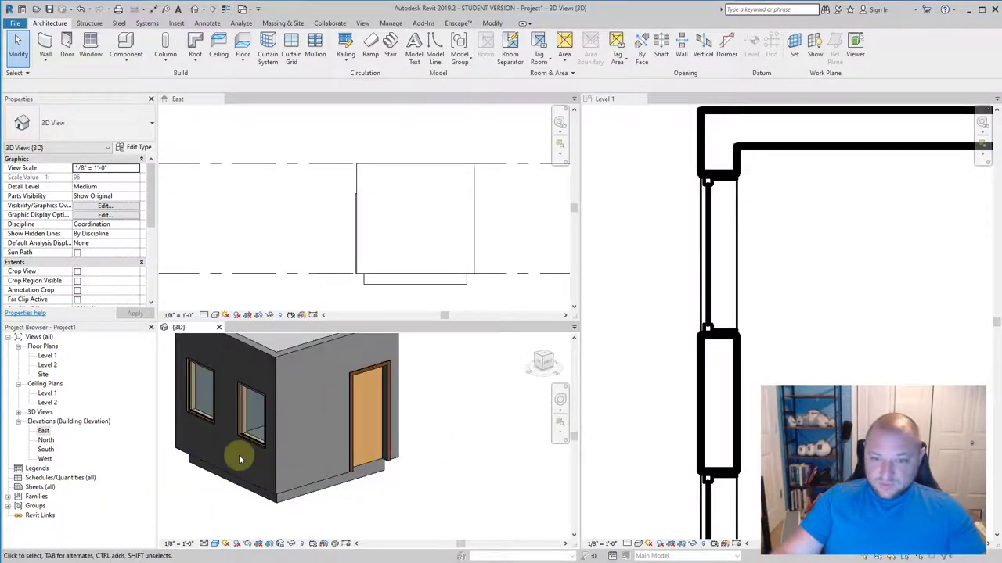
pyautogui.scroll(2, 235, 438)
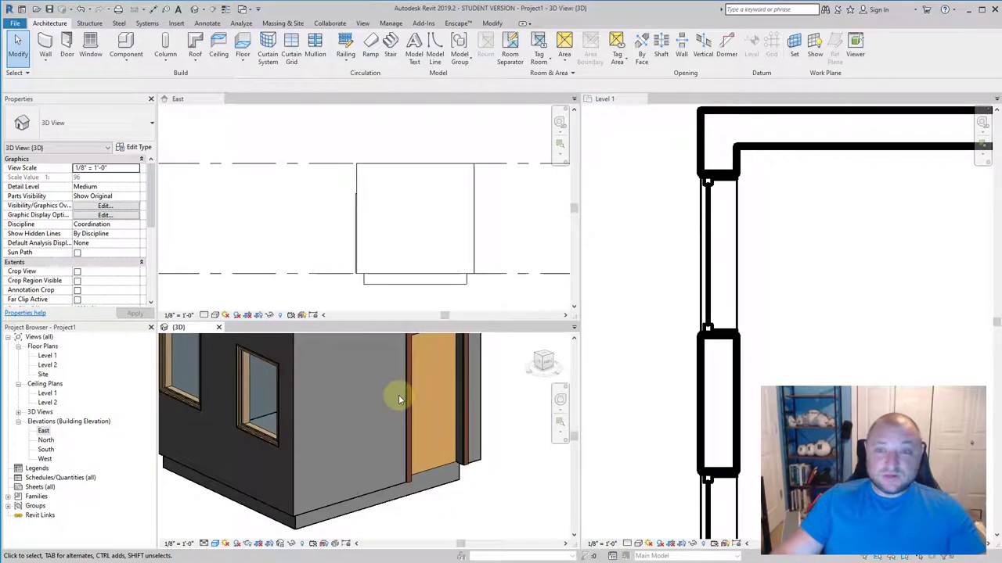